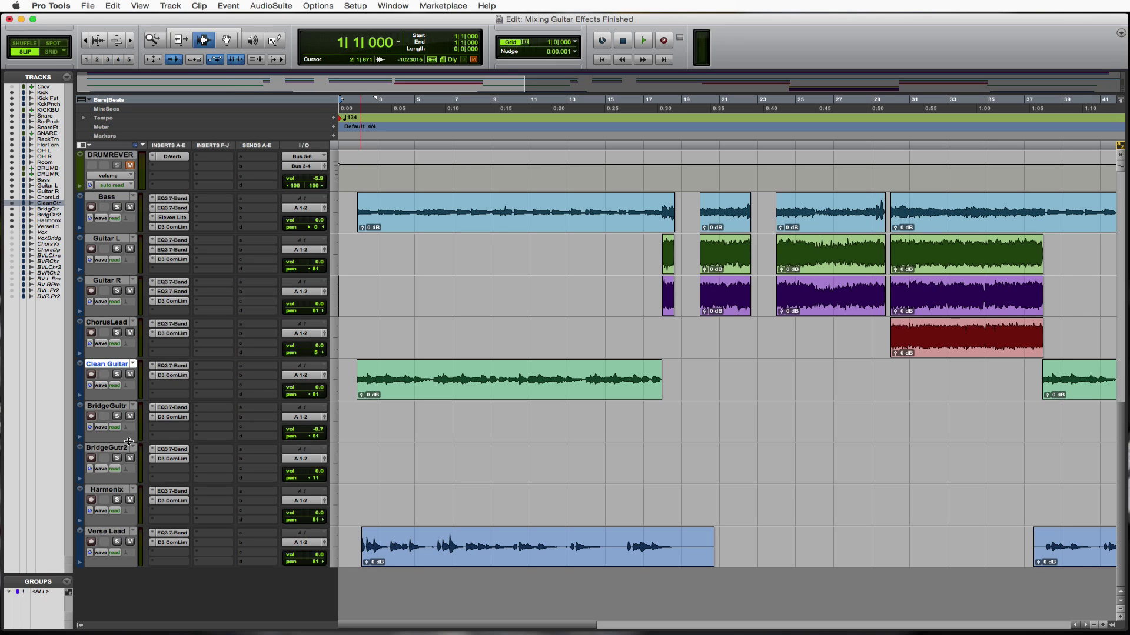
# Solo the Guitar L track and audition it from the start of its clip at bar 30.
pyautogui.scroll(9, 210, 374)
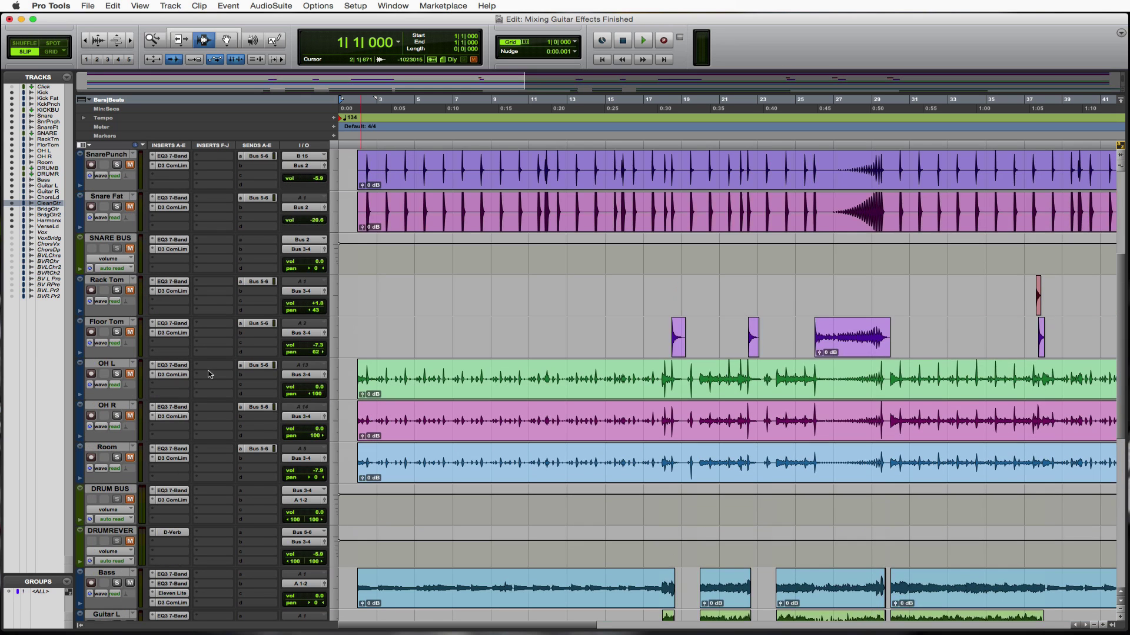
pyautogui.scroll(1, 210, 374)
pyautogui.scroll(-10, 210, 374)
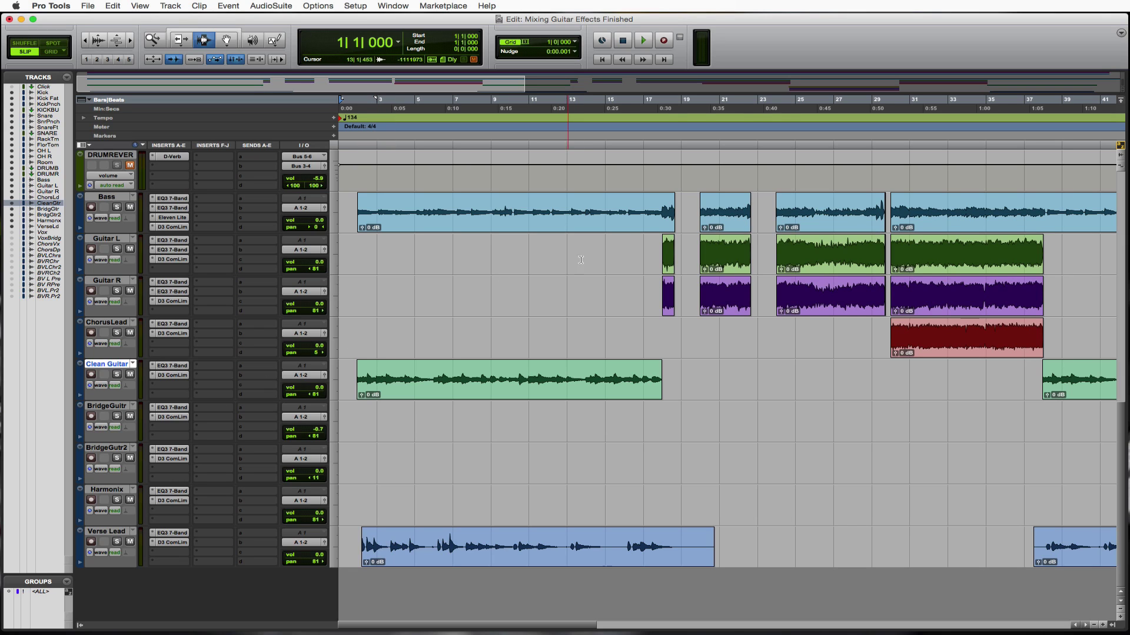
pyautogui.click(662, 250)
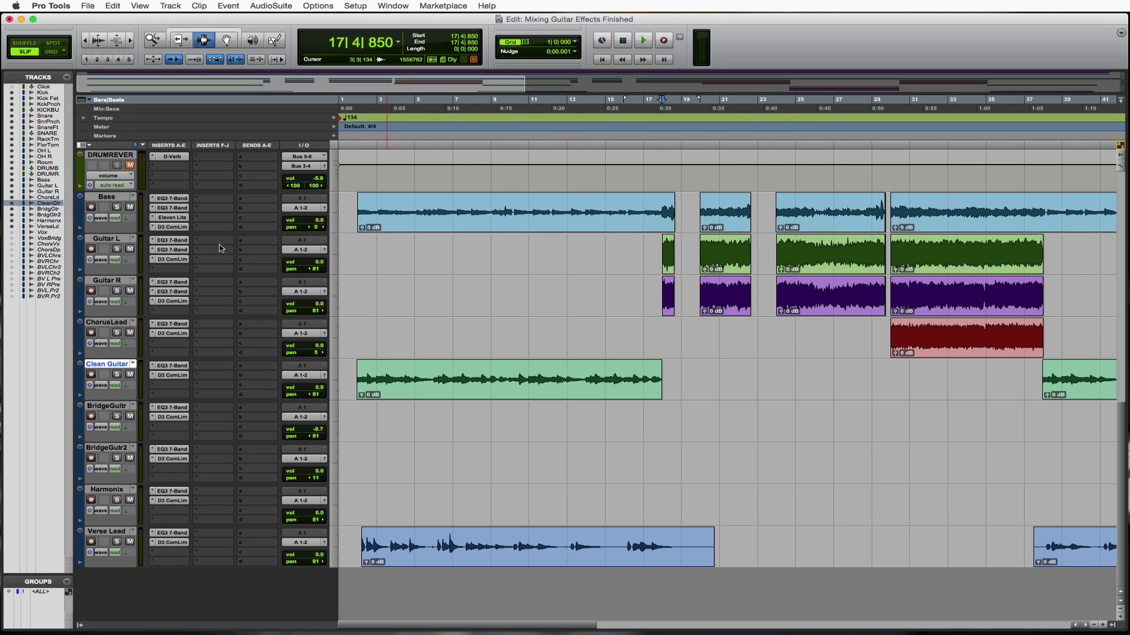
pyautogui.click(118, 249)
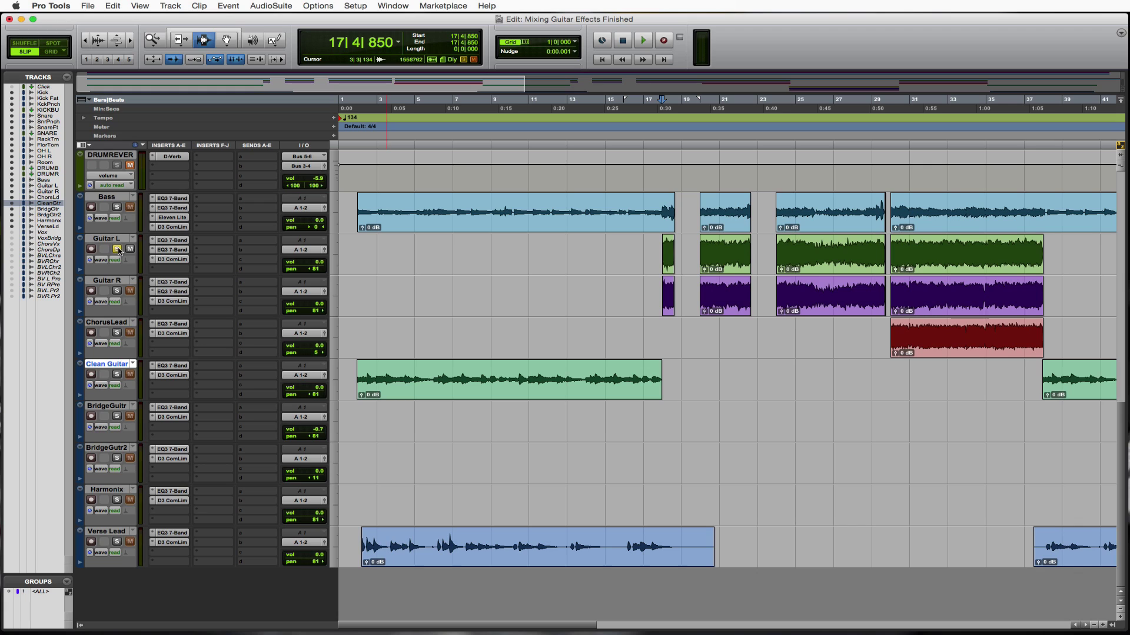
pyautogui.click(892, 250)
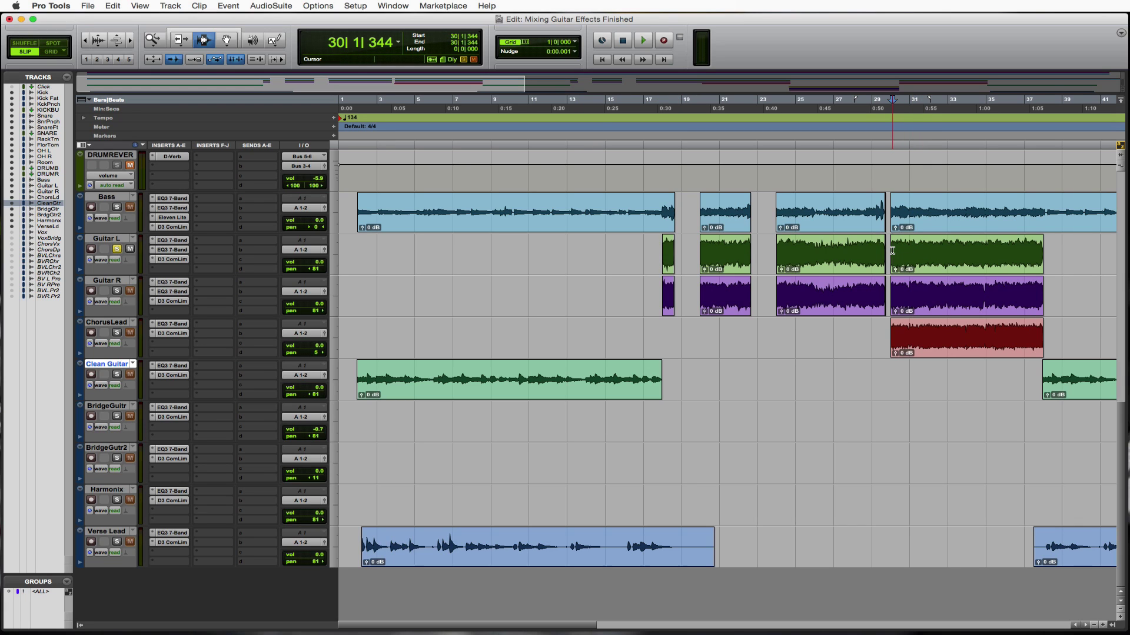
pyautogui.press('space')
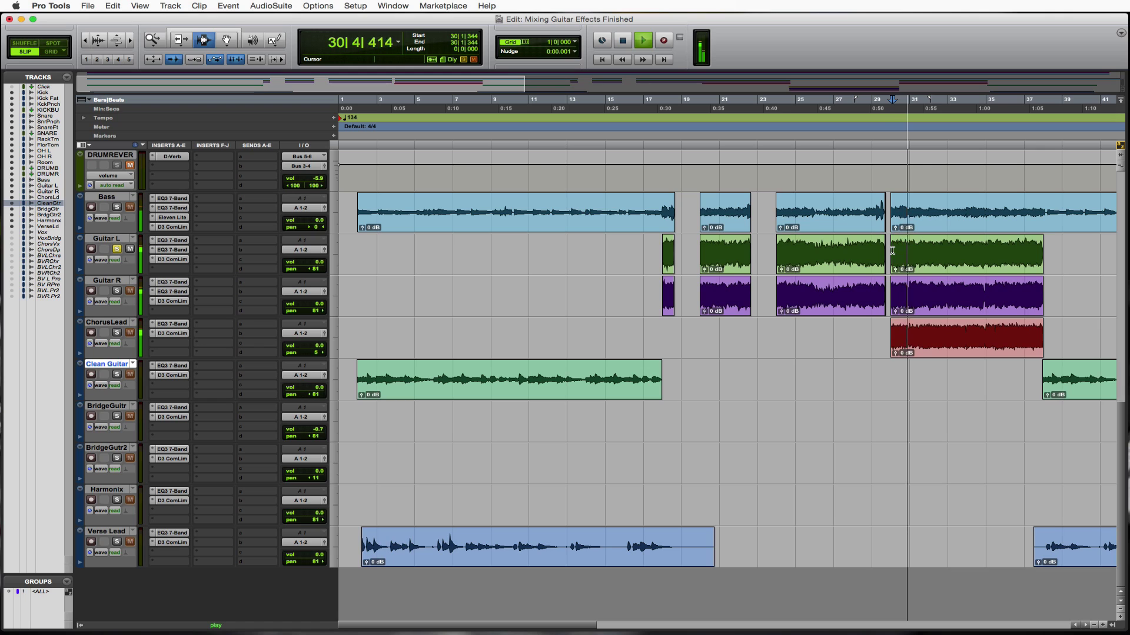
pyautogui.press('space')
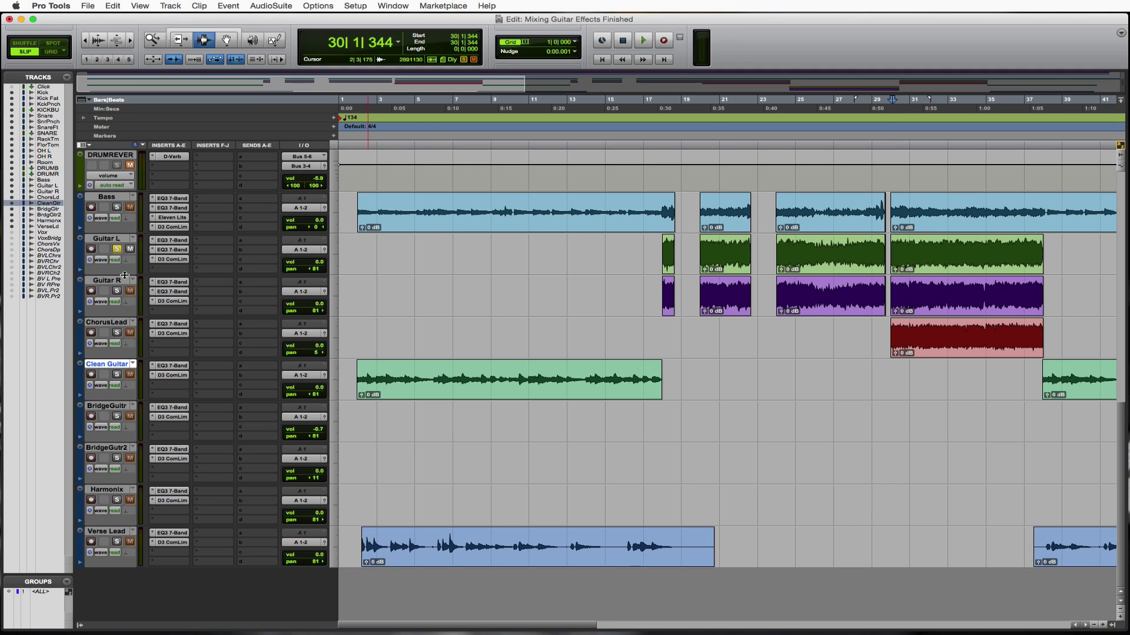
# Enlarge the track heights and insert Mod Delay III (mono) in insert slot E of the Guitar L track.
pyautogui.moveTo(125, 275); pyautogui.dragTo(126, 283)
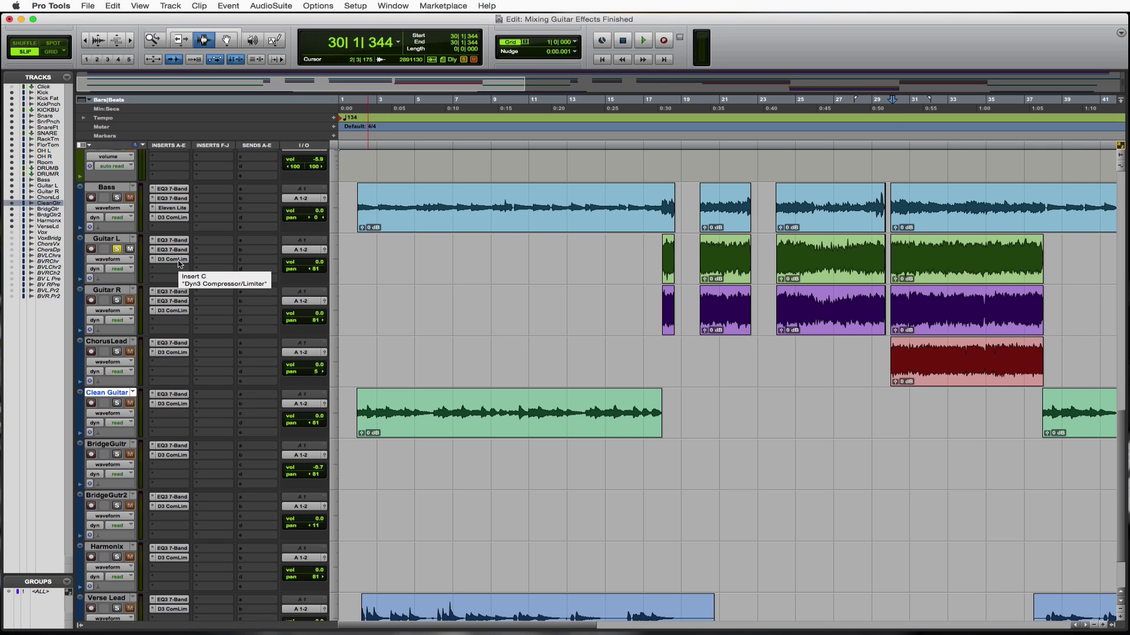
pyautogui.click(156, 280)
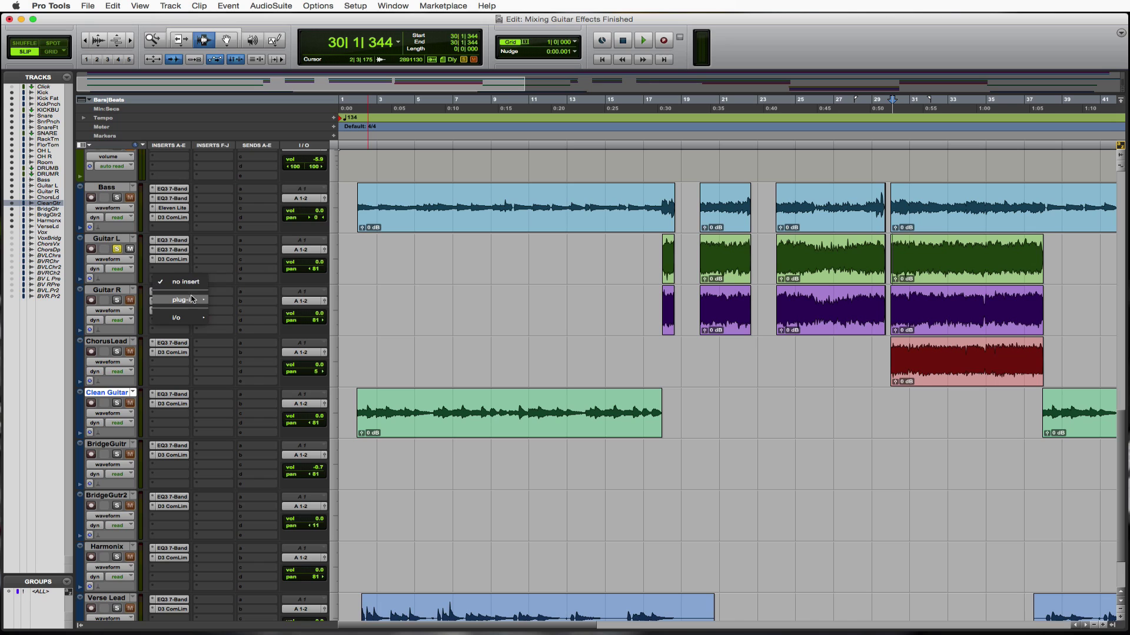
pyautogui.moveTo(193, 299)
pyautogui.moveTo(253, 340)
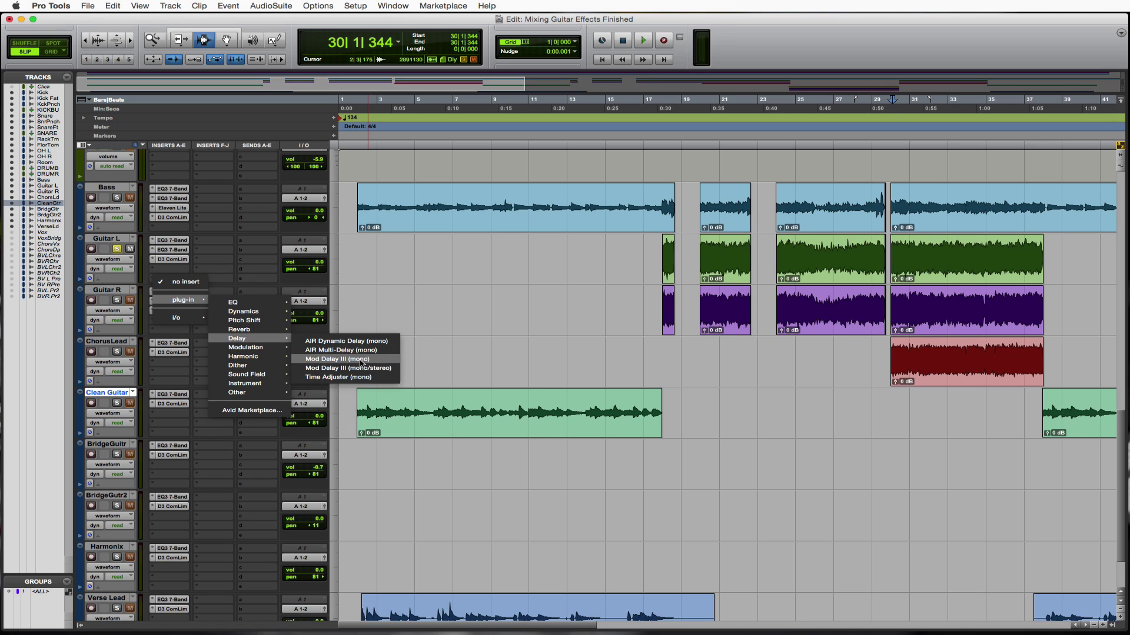
pyautogui.click(360, 362)
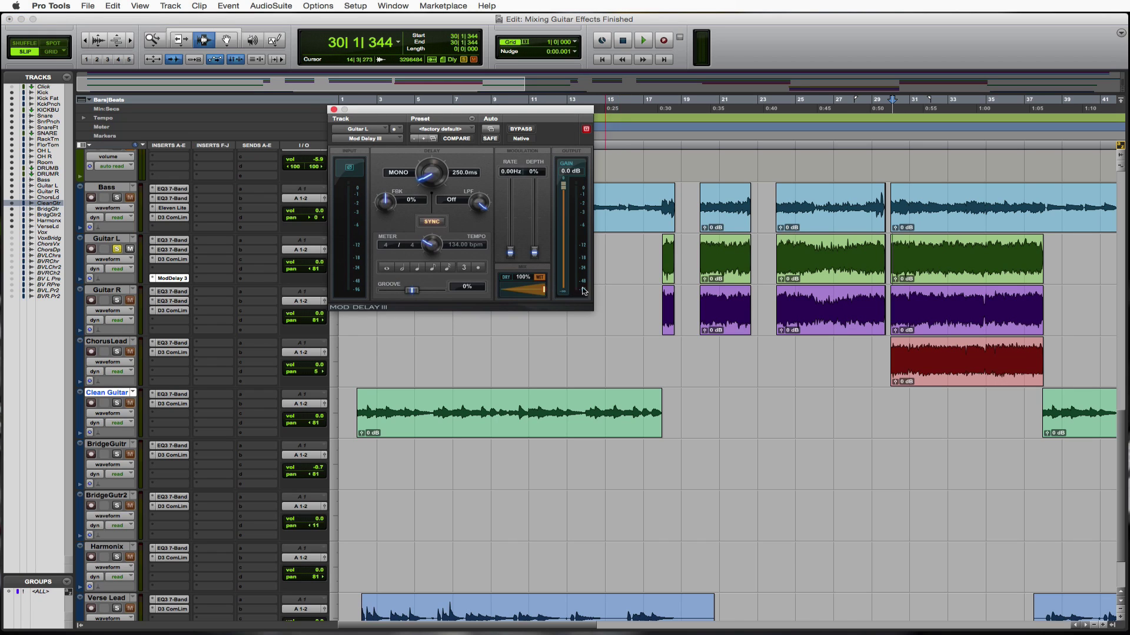
# Set the Guitar L delay to a 5% mix, a sixteenth-note delay time and 5% feedback.
pyautogui.moveTo(543, 293); pyautogui.dragTo(503, 292)
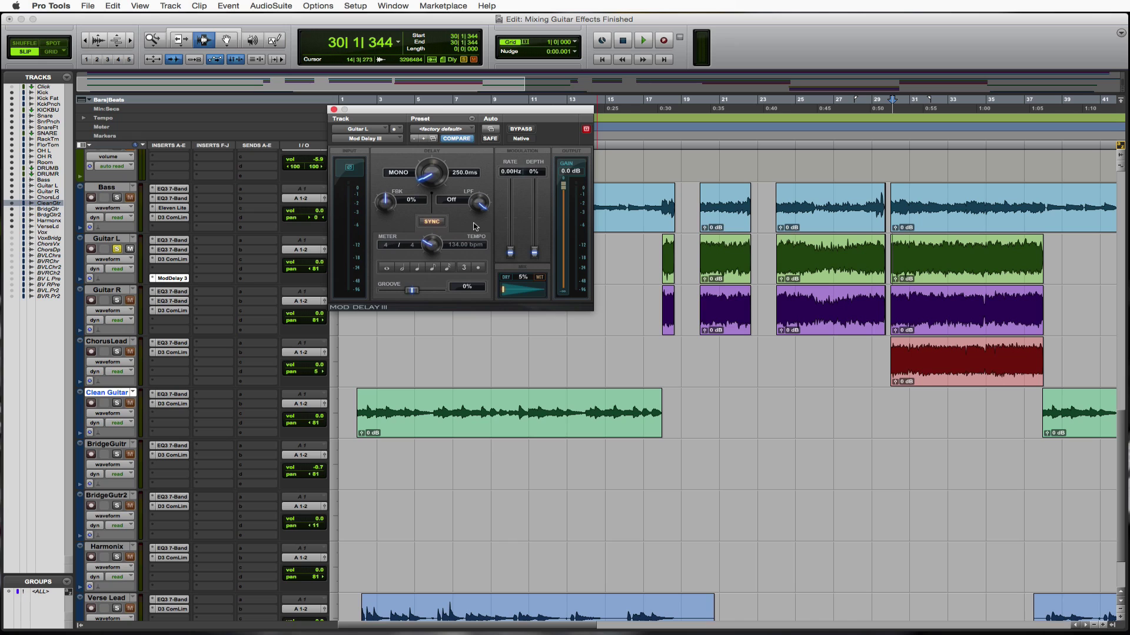
pyautogui.click(447, 269)
pyautogui.moveTo(385, 203); pyautogui.dragTo(384, 200)
# Audition the soloed Guitar L track with its delay, playing from just before the clip at bar 30.
pyautogui.click(887, 262)
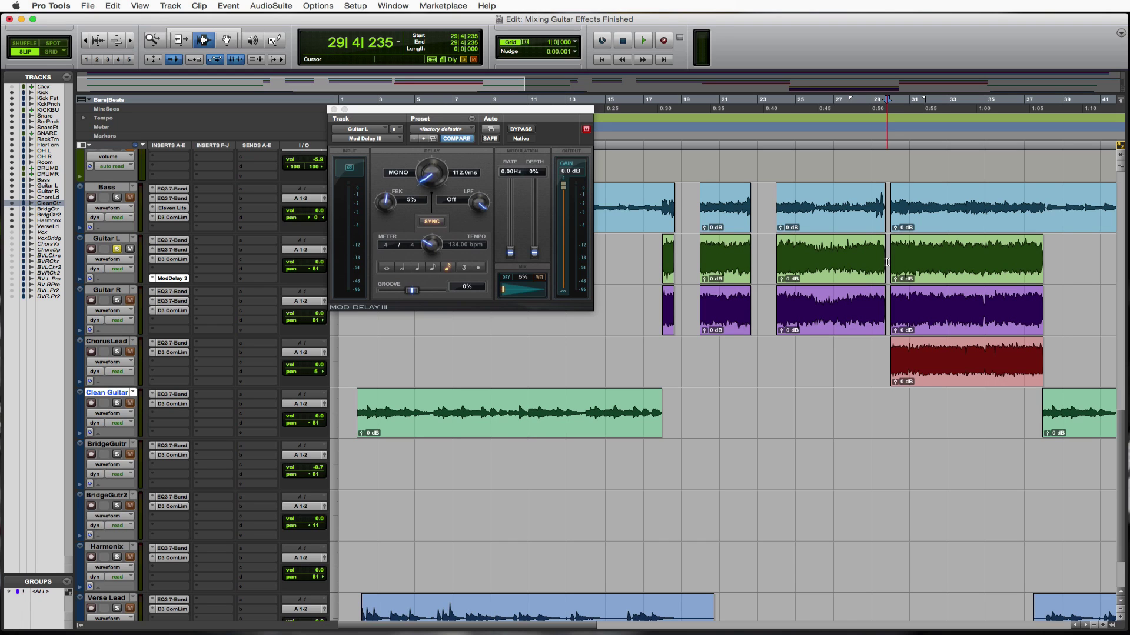
pyautogui.press('space')
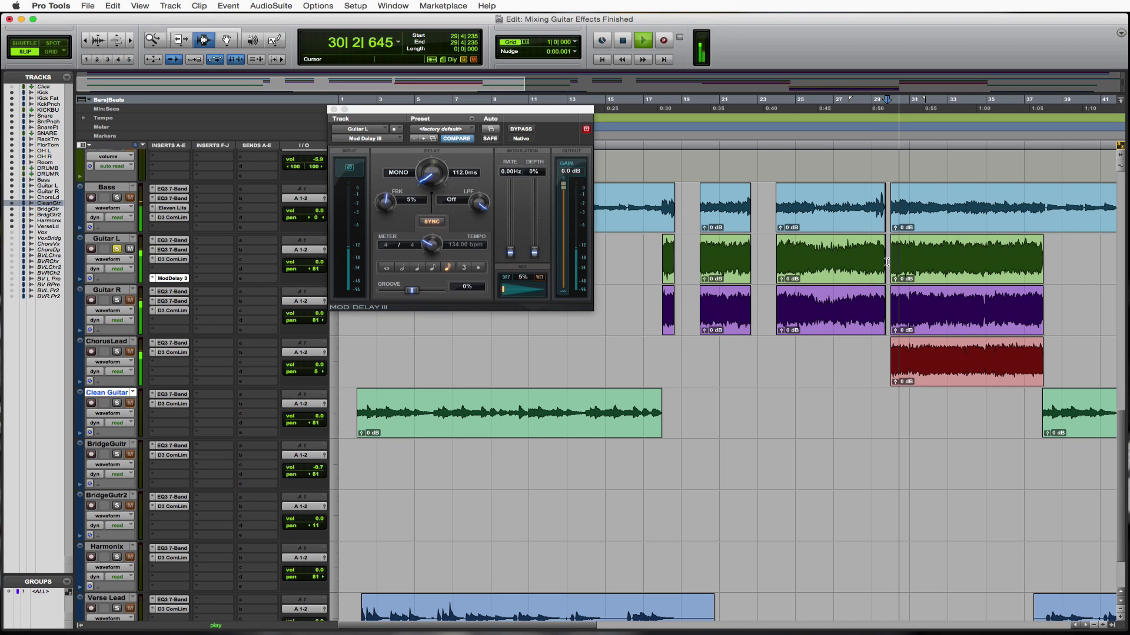
pyautogui.press('space')
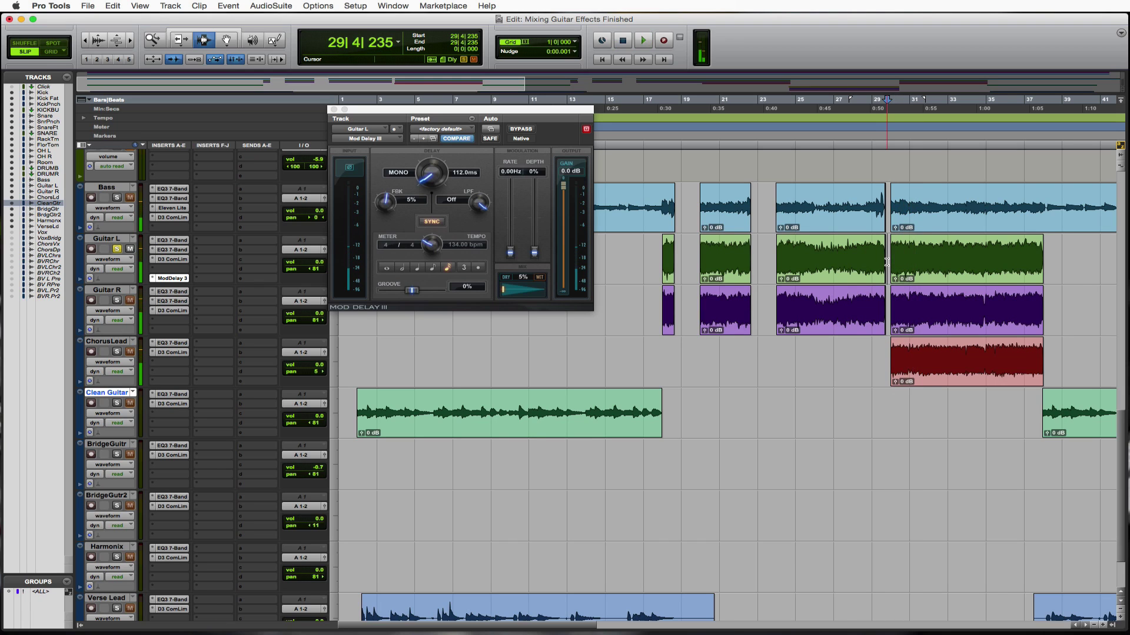
pyautogui.click(888, 261)
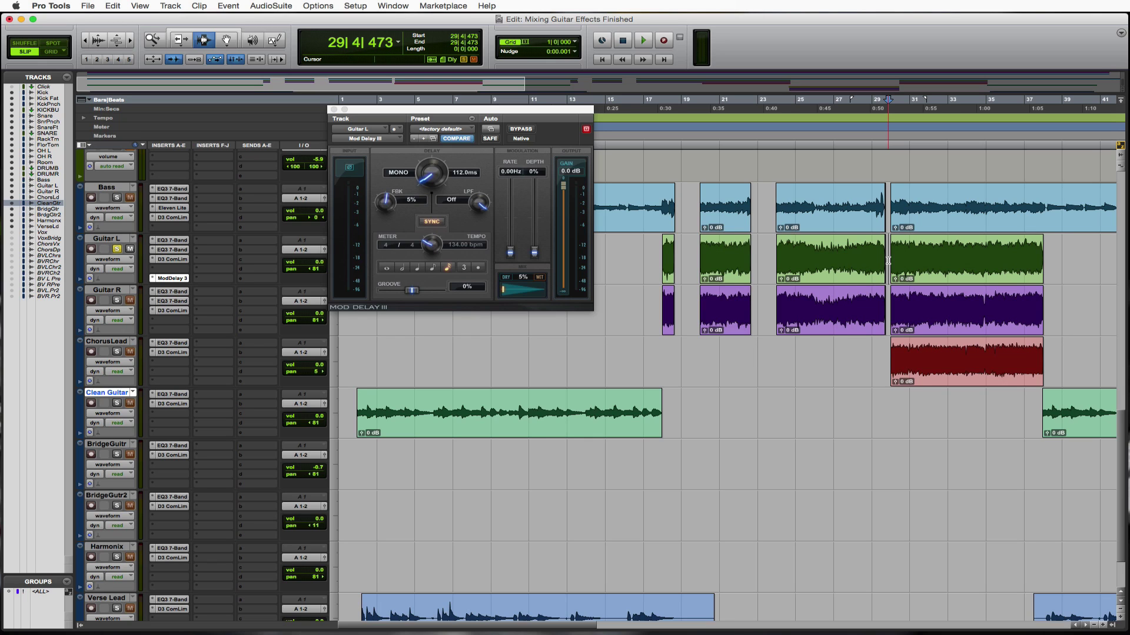
pyautogui.press('space')
pyautogui.press('space')
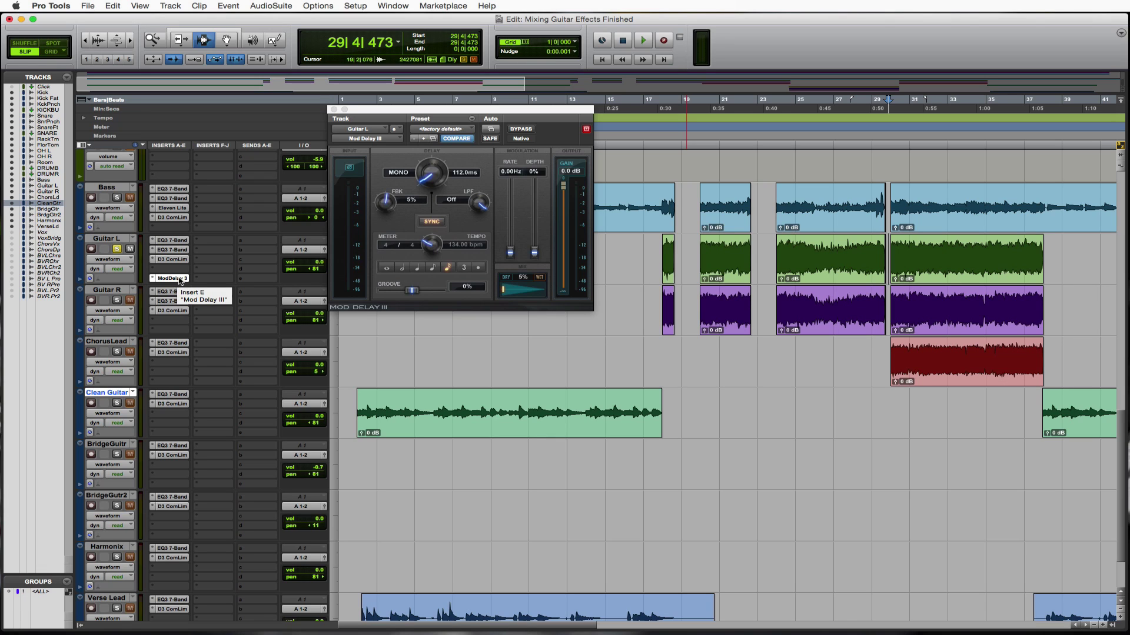
# Copy the Guitar L Mod Delay III to insert slot E of Guitar R, then solo Guitar R as well and audition both.
pyautogui.moveTo(180, 281); pyautogui.dragTo(174, 337)
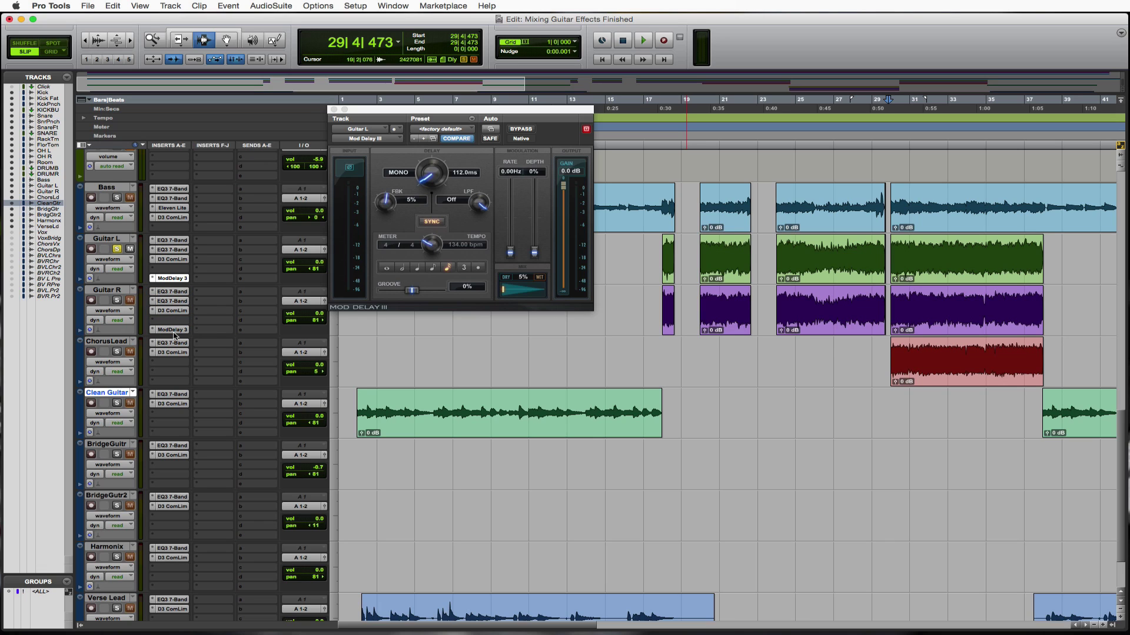
pyautogui.click(117, 301)
pyautogui.press('space')
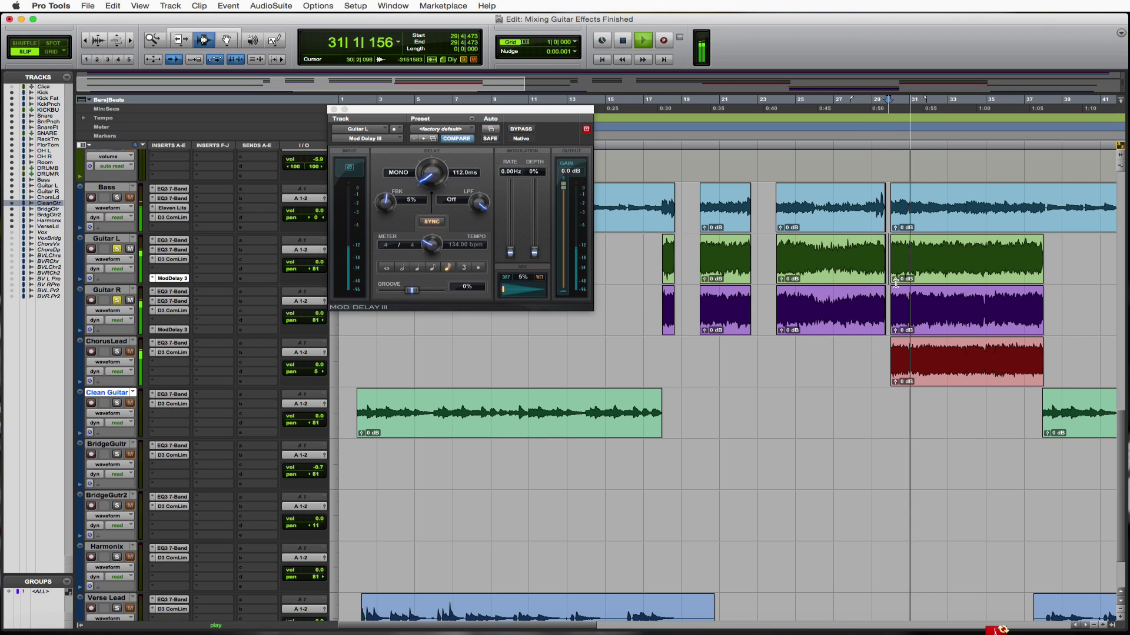
pyautogui.press('space')
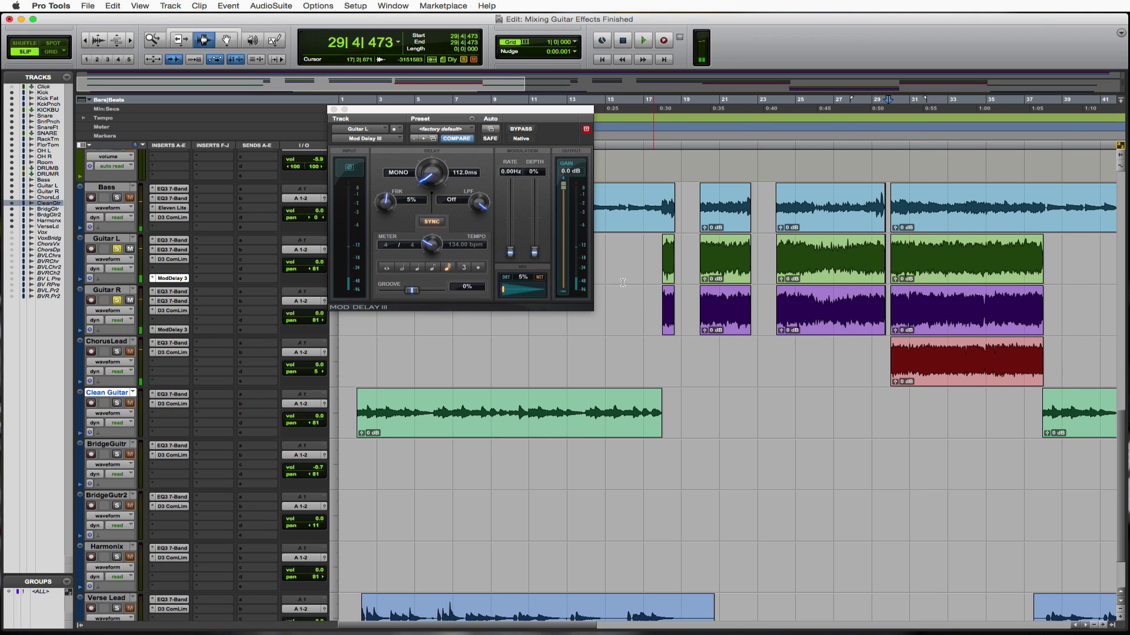
# Unsolo Guitar R and Guitar L, then solo the ChorusLead track and audition it from just before bar 30.
pyautogui.click(118, 301)
pyautogui.click(117, 249)
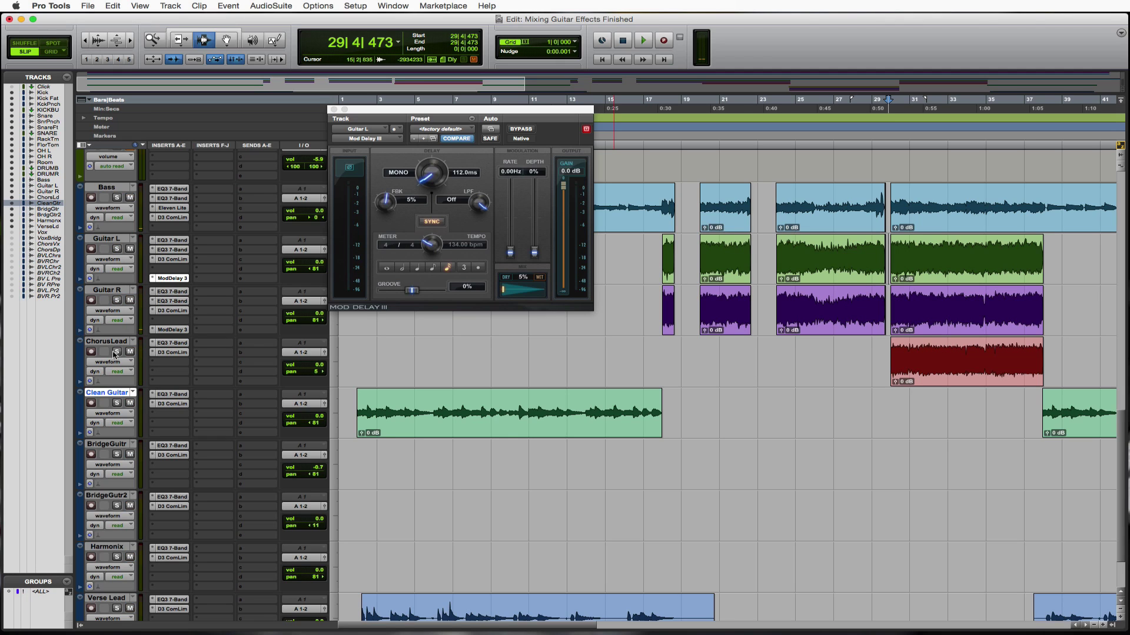
pyautogui.click(116, 352)
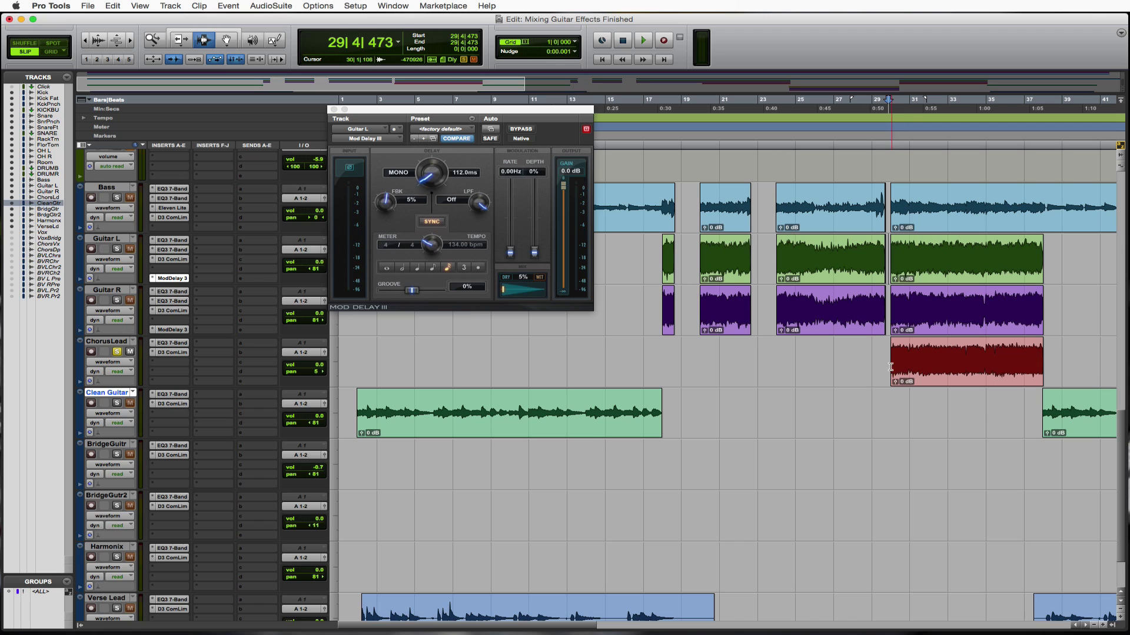
pyautogui.press('space')
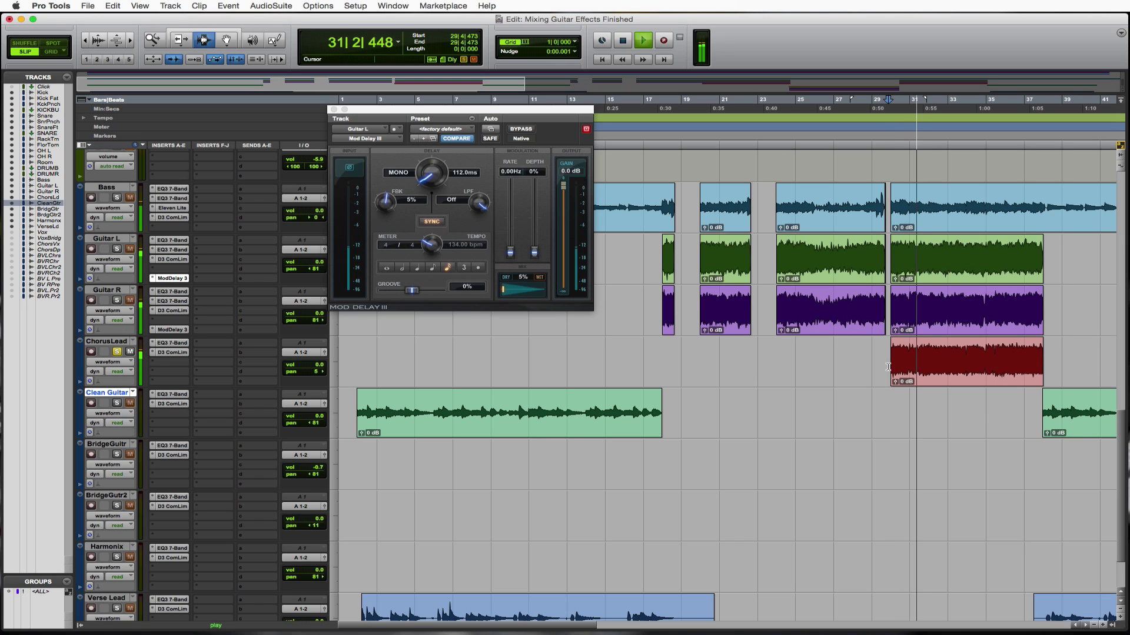
pyautogui.press('space')
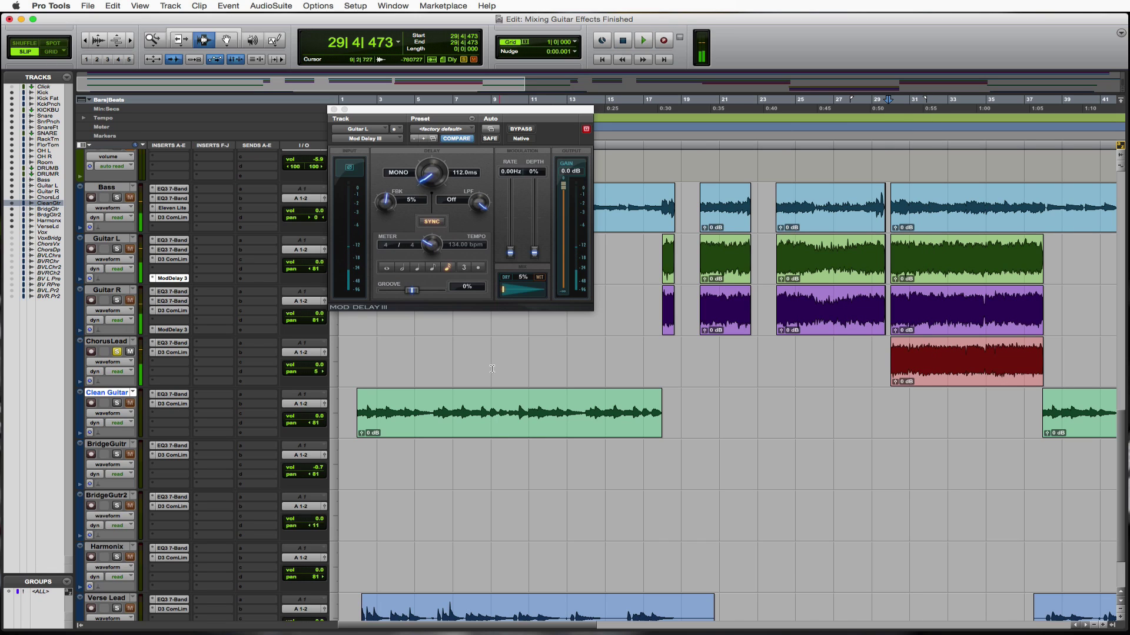
# Insert Mod Delay III (mono) in insert slot E of the ChorusLead track.
pyautogui.click(153, 383)
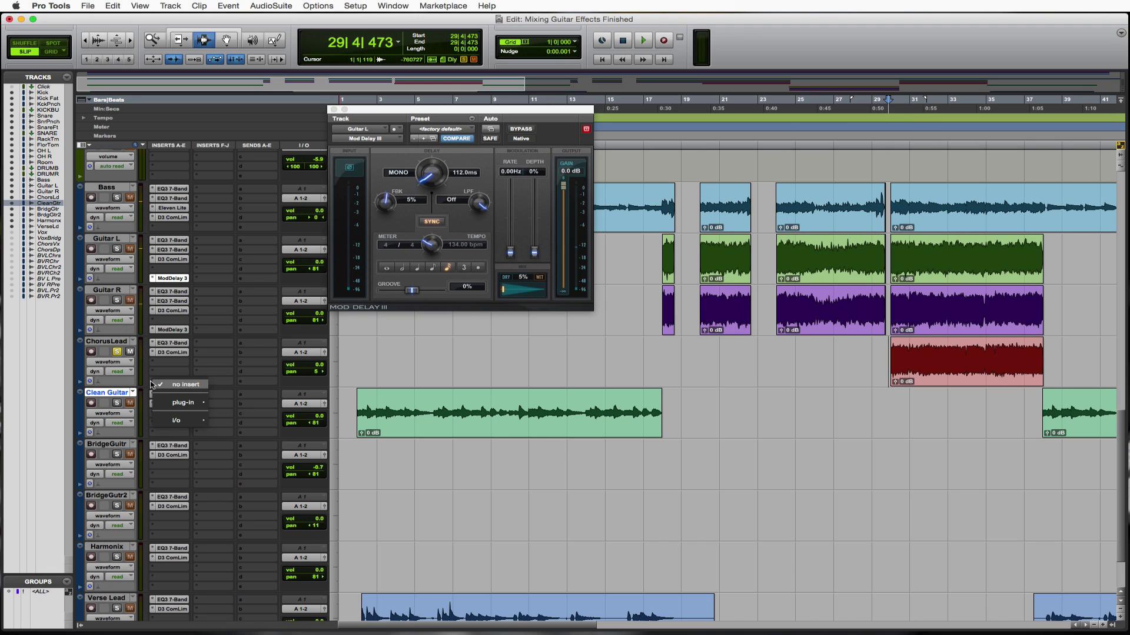
pyautogui.moveTo(197, 403)
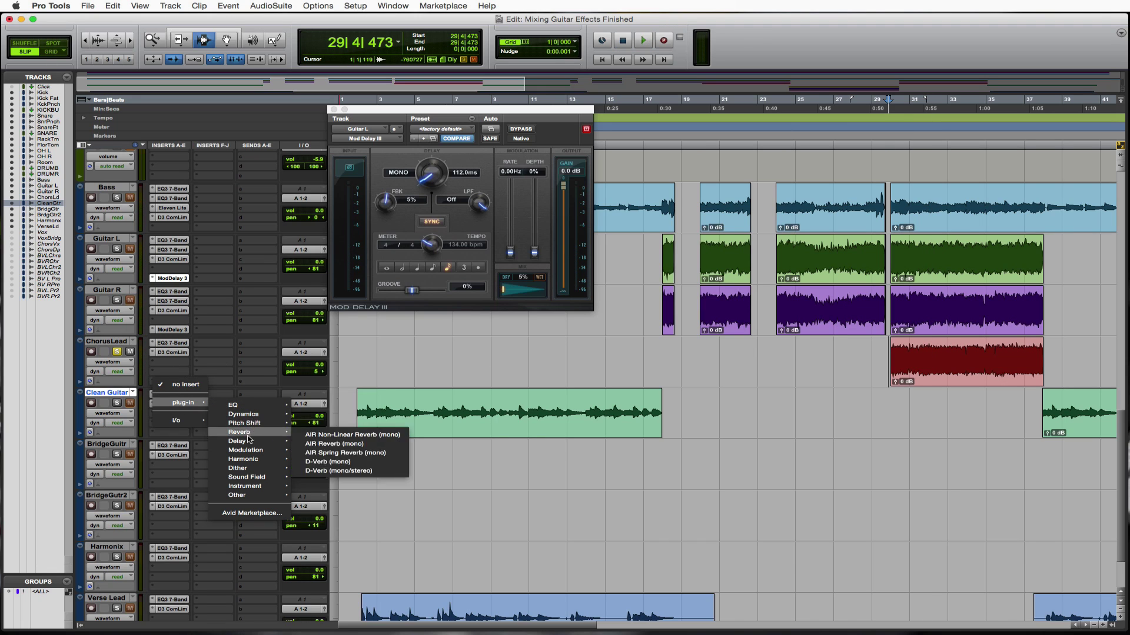
pyautogui.moveTo(248, 441)
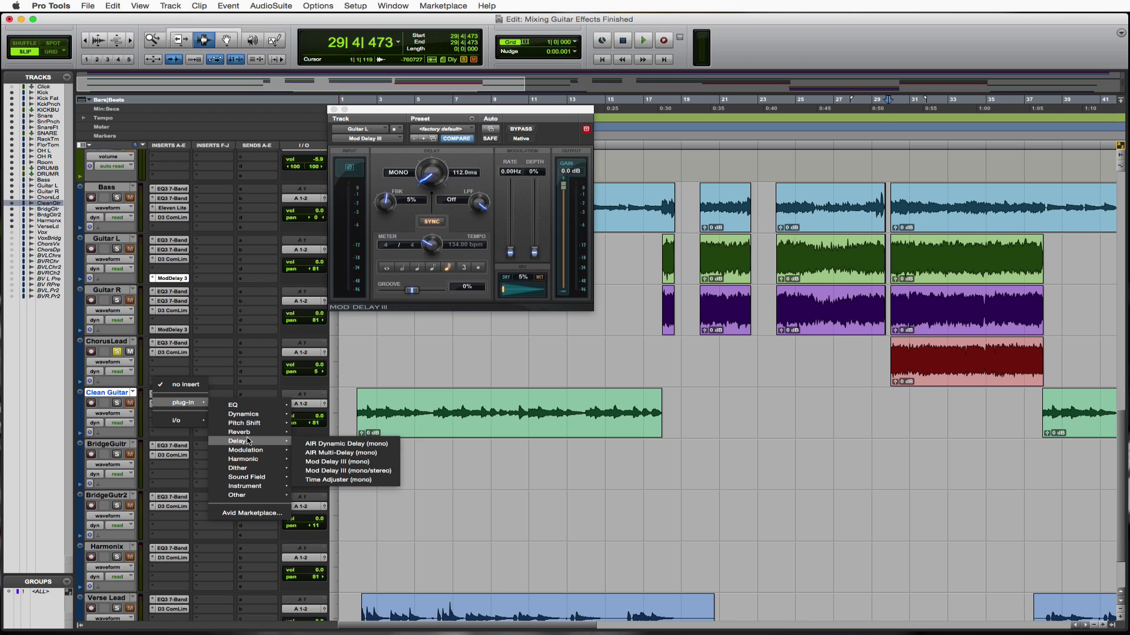
pyautogui.click(367, 467)
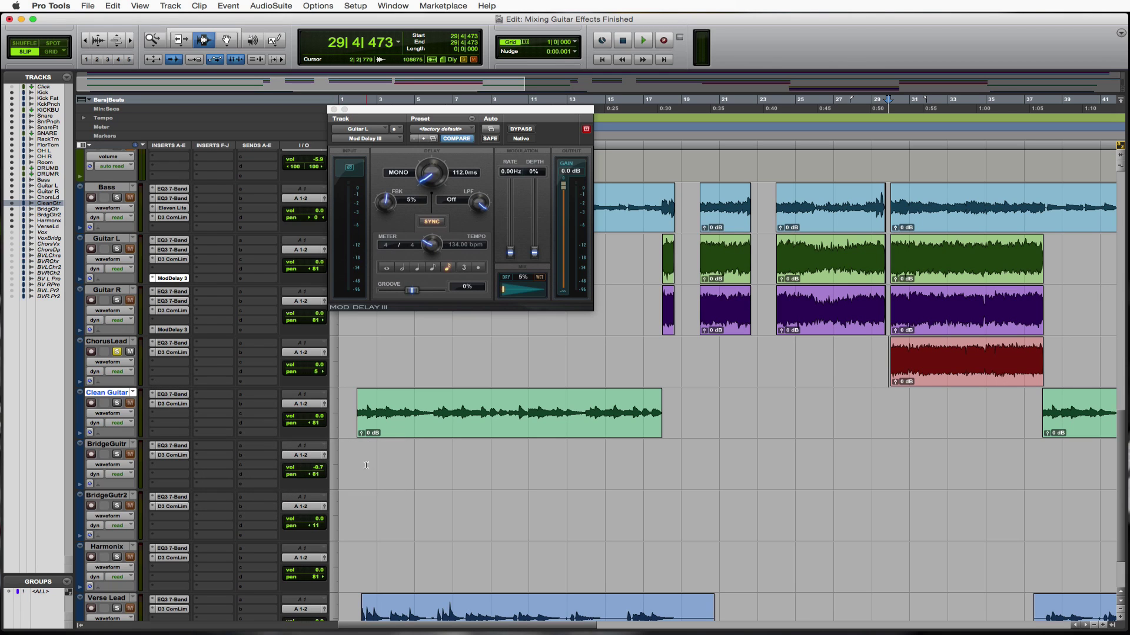
# Set the ChorusLead delay to an eighth-note delay time, a 10% mix and 18% feedback.
pyautogui.click(433, 269)
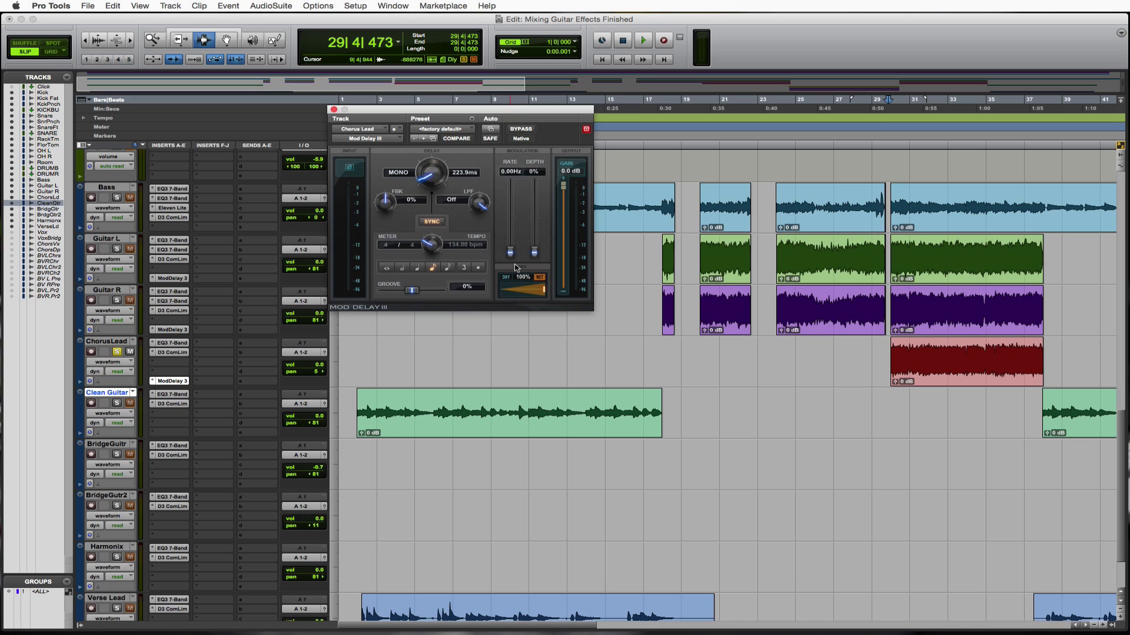
pyautogui.moveTo(543, 290); pyautogui.dragTo(494, 294)
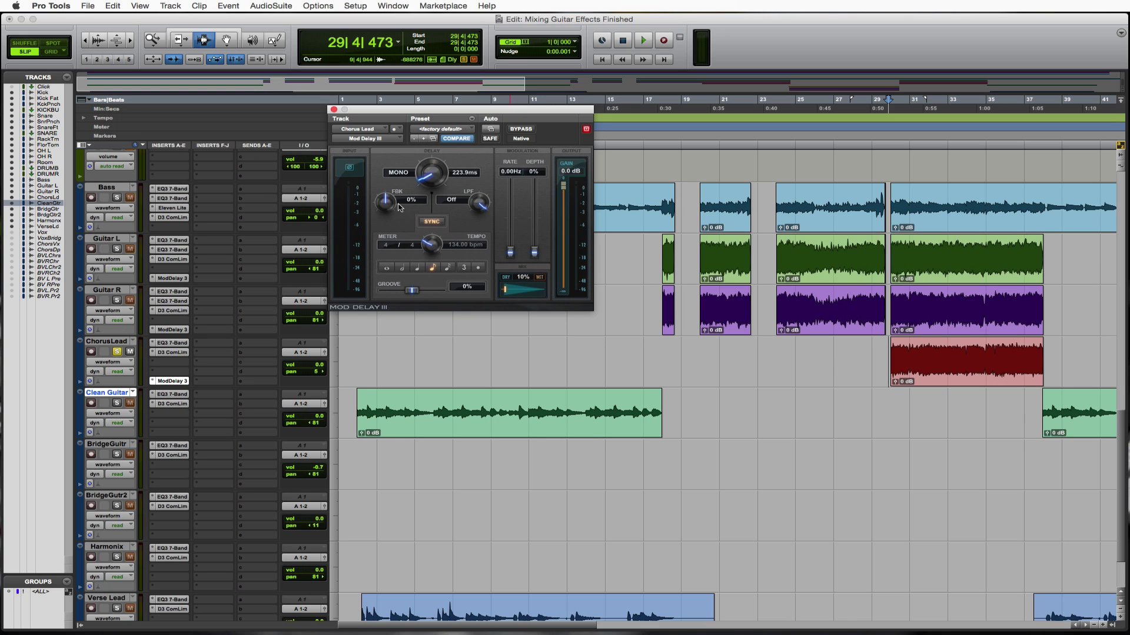
pyautogui.moveTo(386, 204); pyautogui.dragTo(383, 193)
# Audition the ChorusLead track with its delay and set the delay's mix to 12%.
pyautogui.press('space')
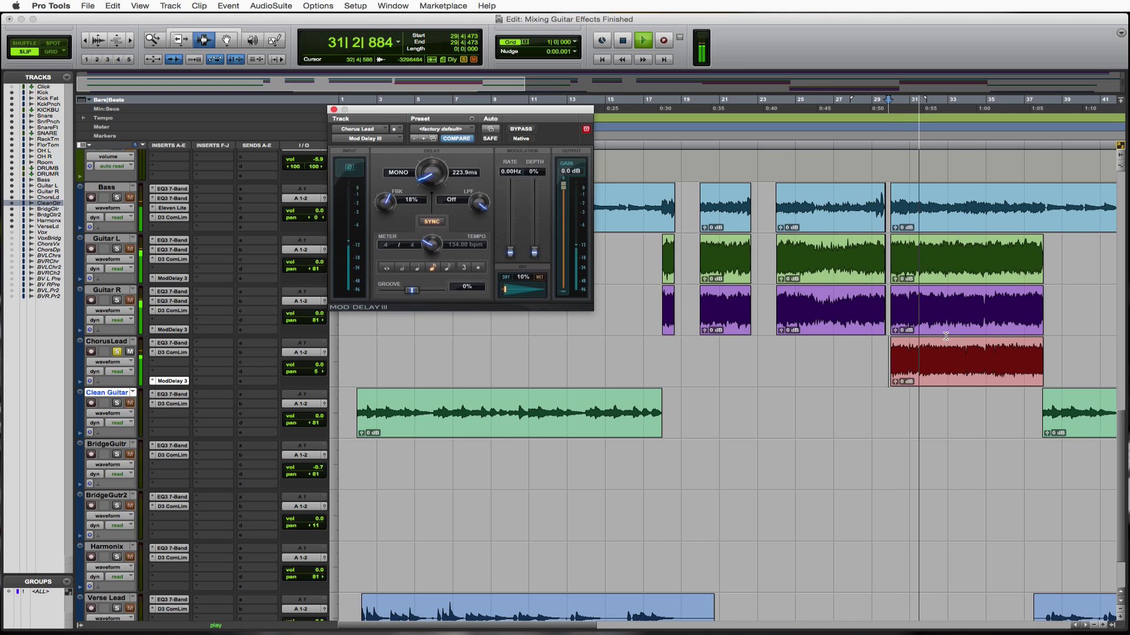
pyautogui.press('space')
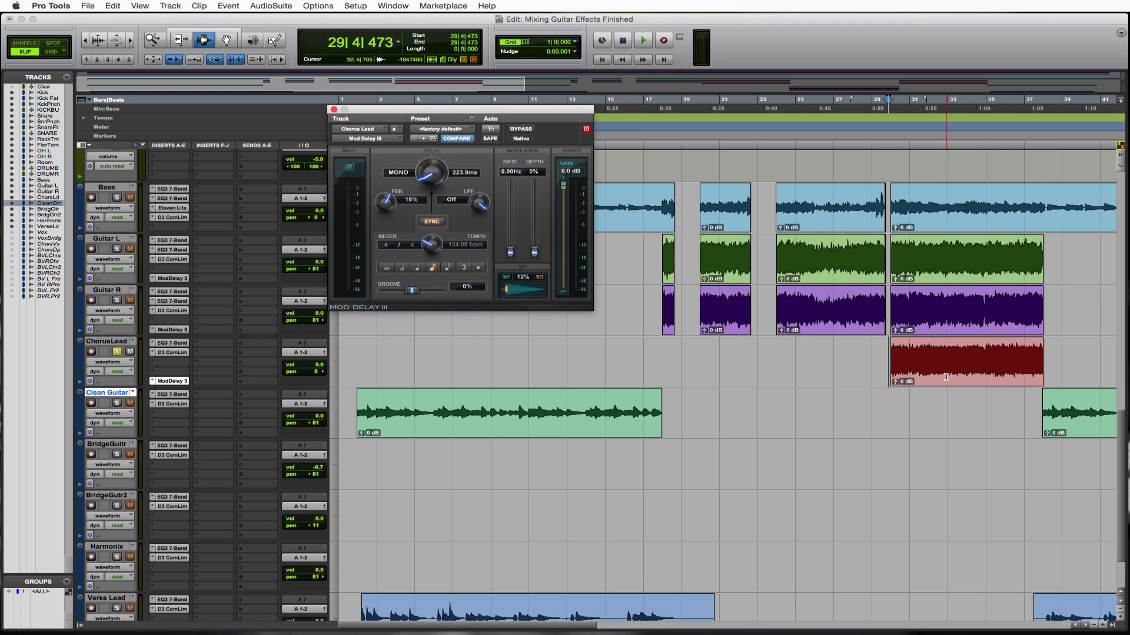
pyautogui.press('space')
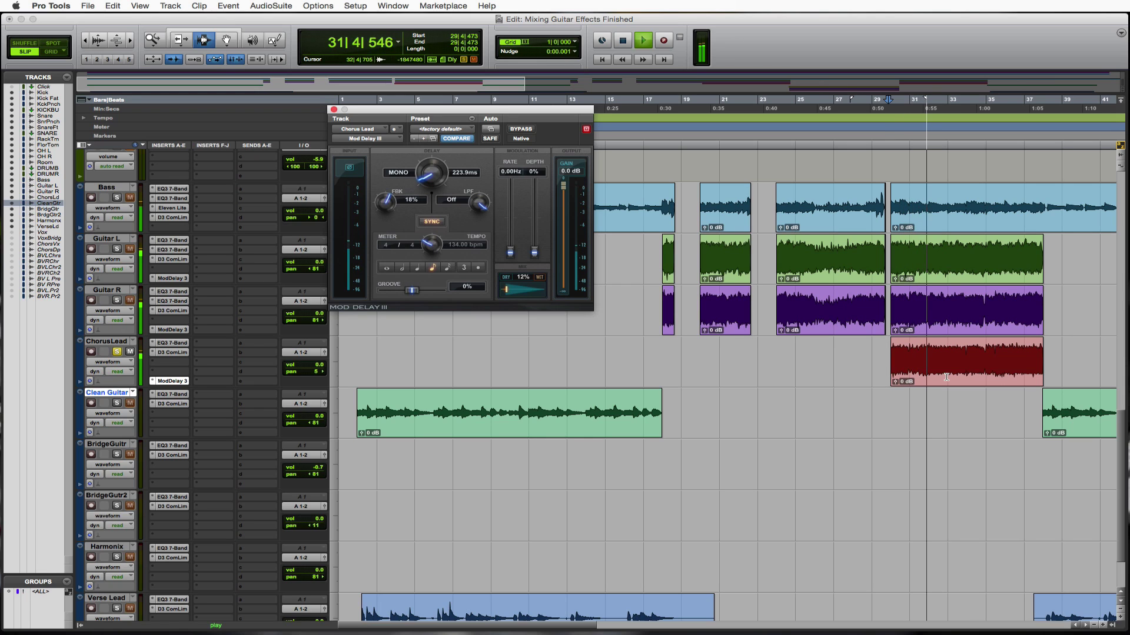
pyautogui.press('space')
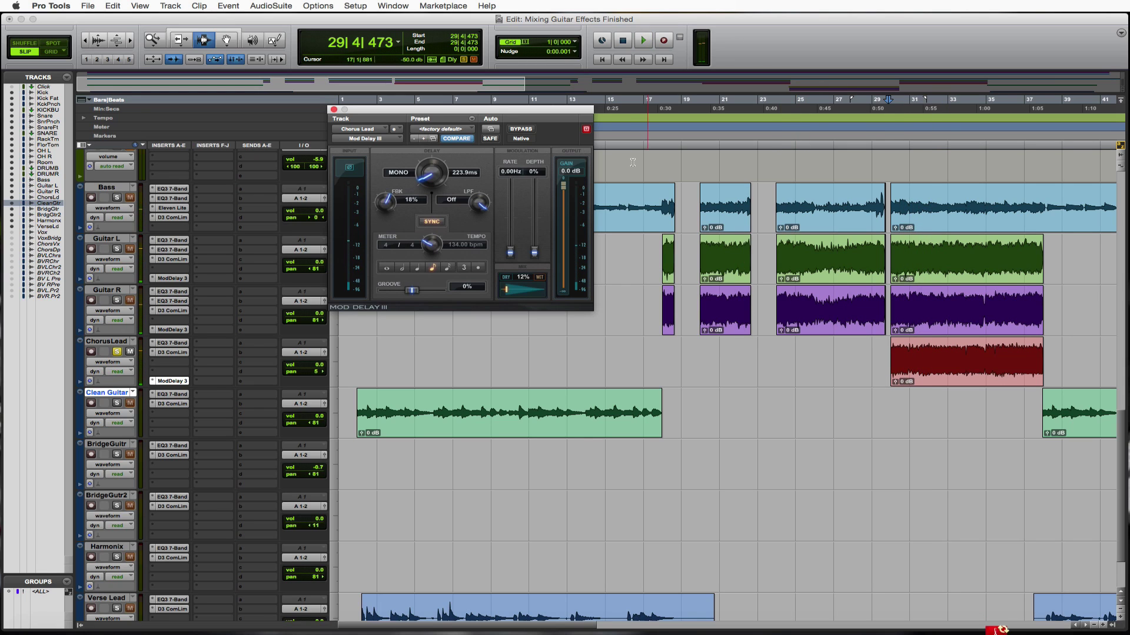
# Compare the soloed ChorusLead track with its delay bypassed and active, playing from about bar 30, beat 3.
pyautogui.click(523, 130)
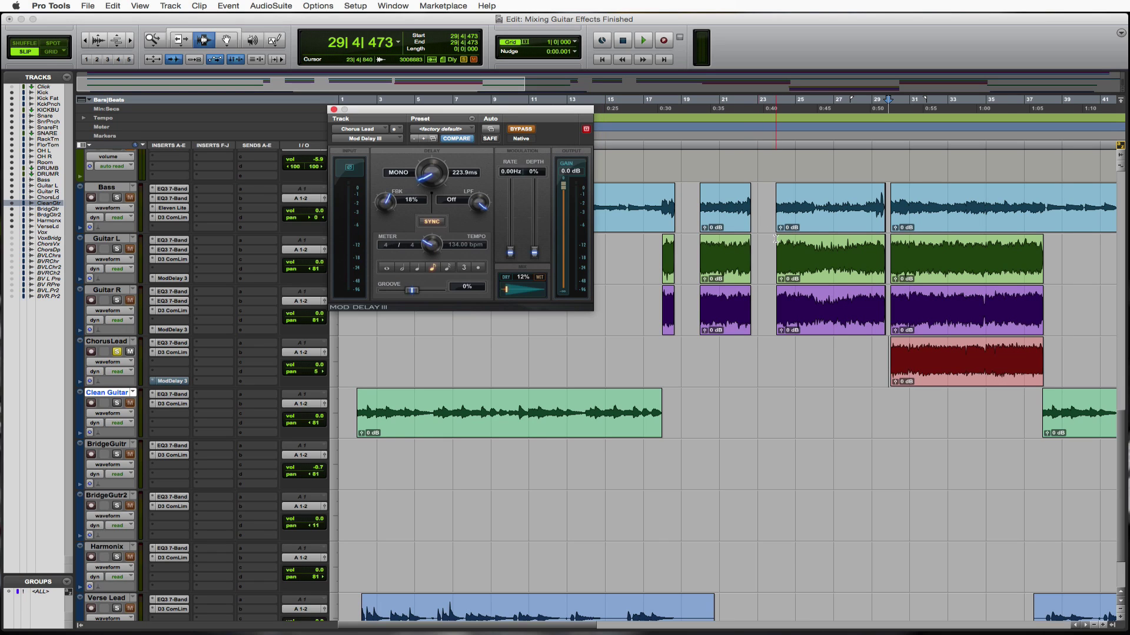
pyautogui.click(900, 342)
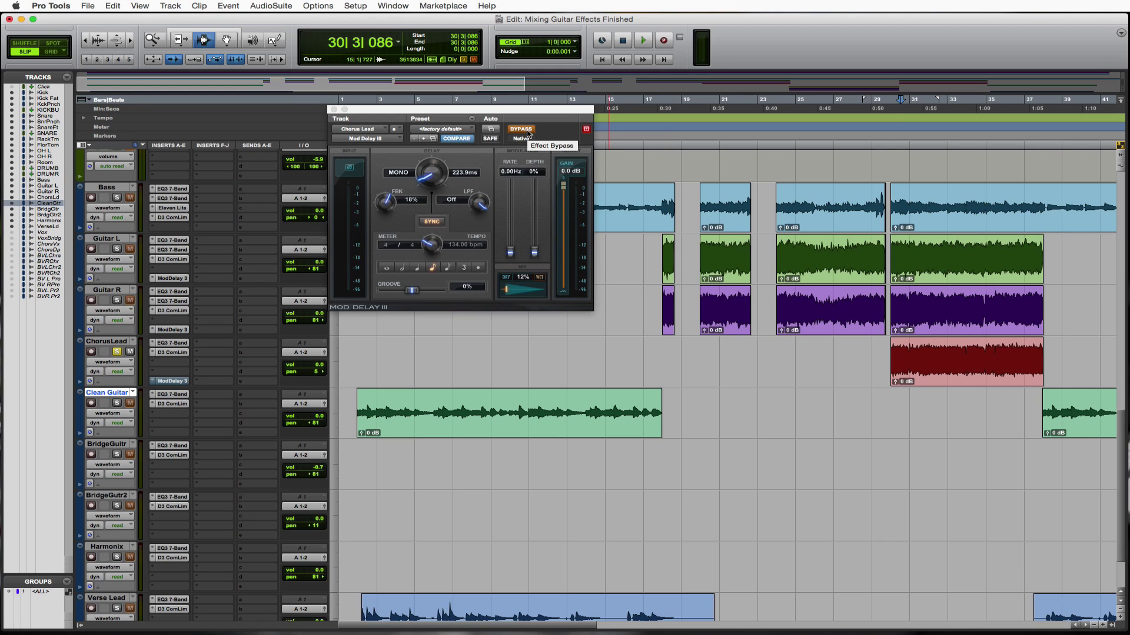
pyautogui.press('space')
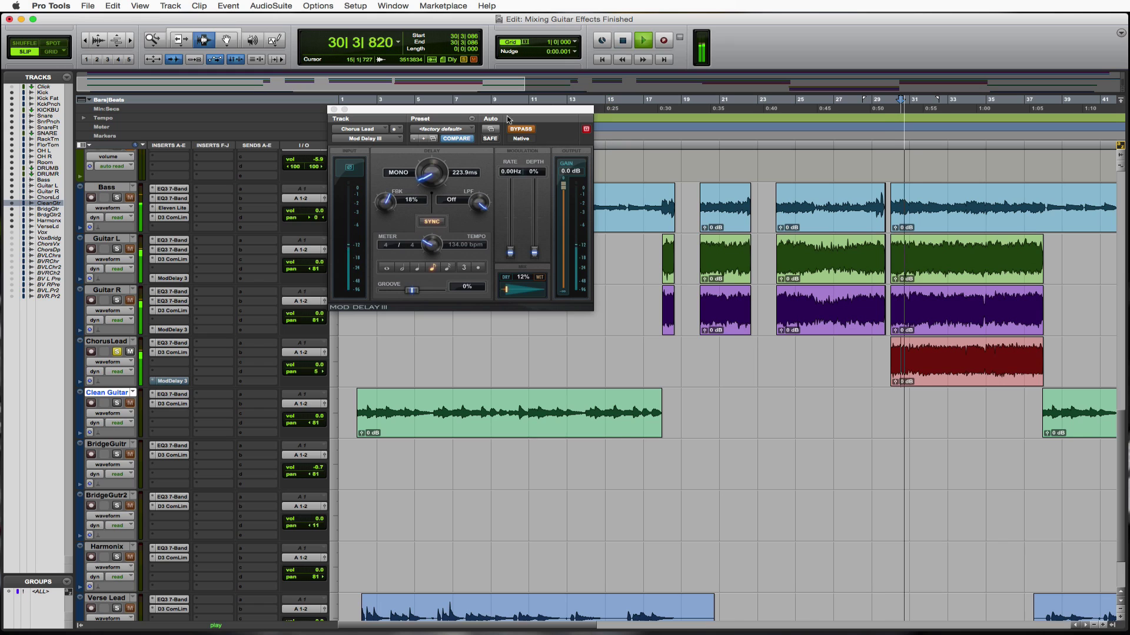
pyautogui.click(521, 130)
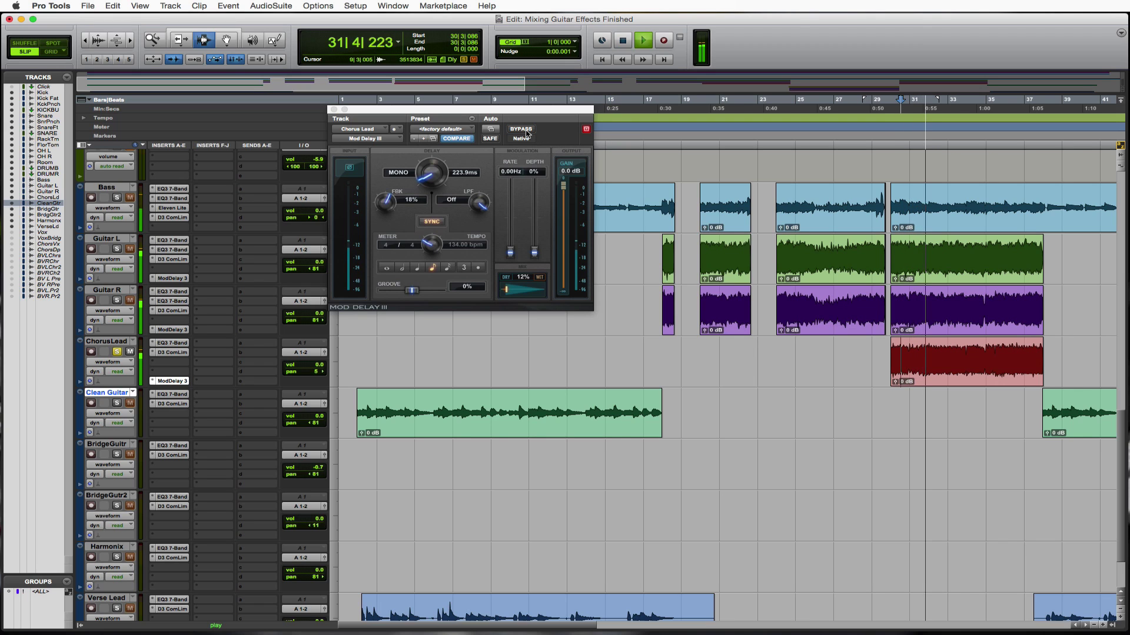
pyautogui.click(527, 131)
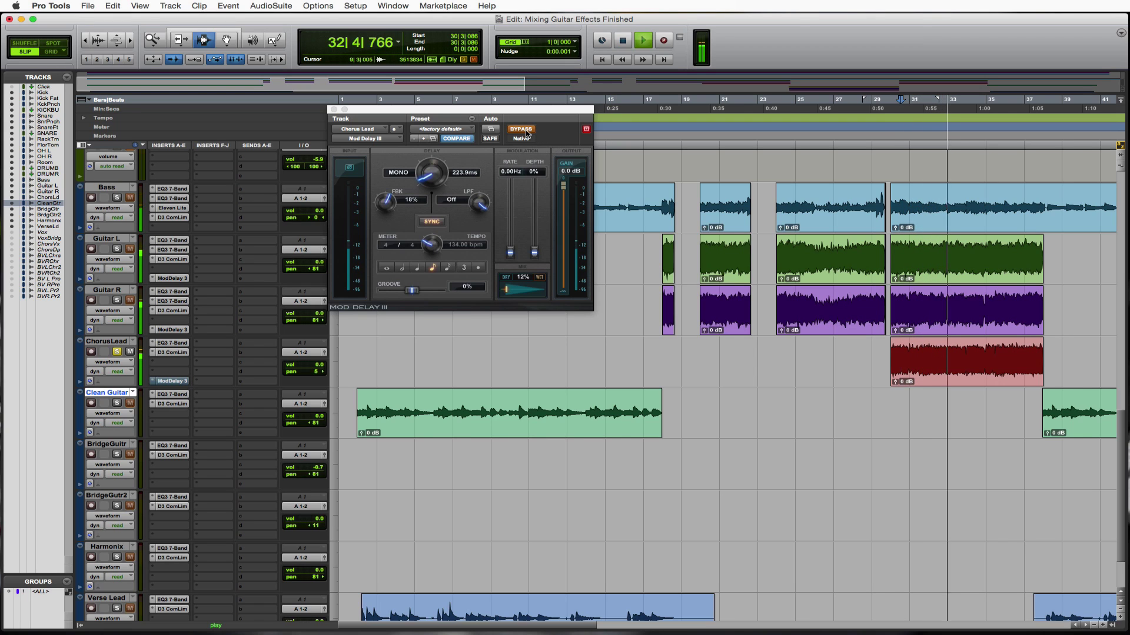
pyautogui.click(521, 130)
pyautogui.press('space')
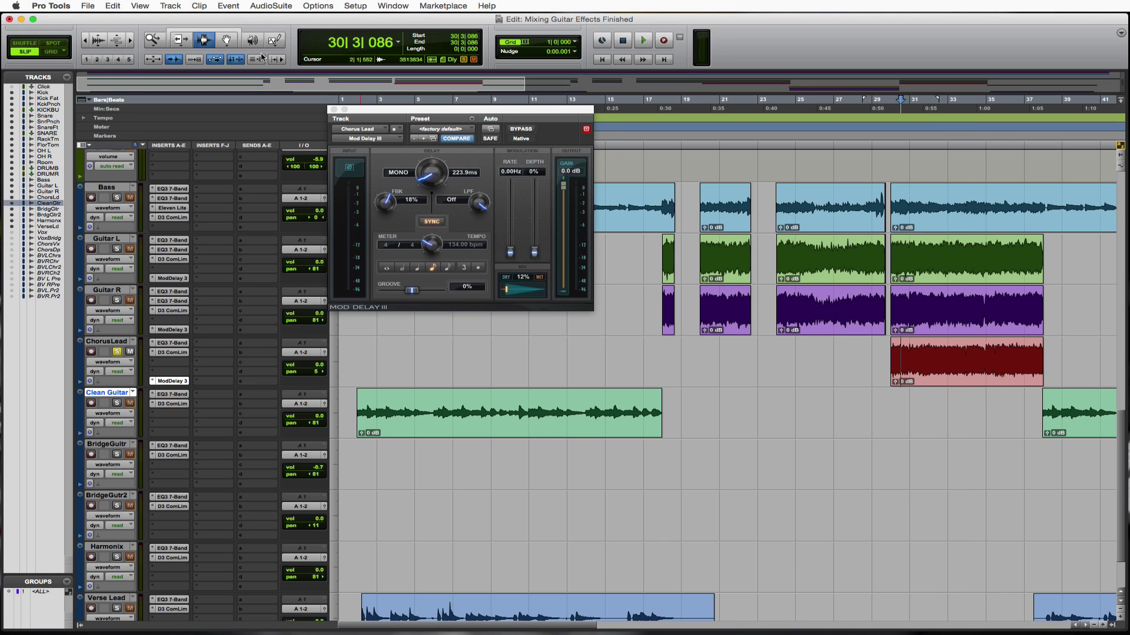
# Close the ChorusLead delay, unsolo that track, then solo Clean Guitar with the playback position just before its first clip.
pyautogui.click(333, 110)
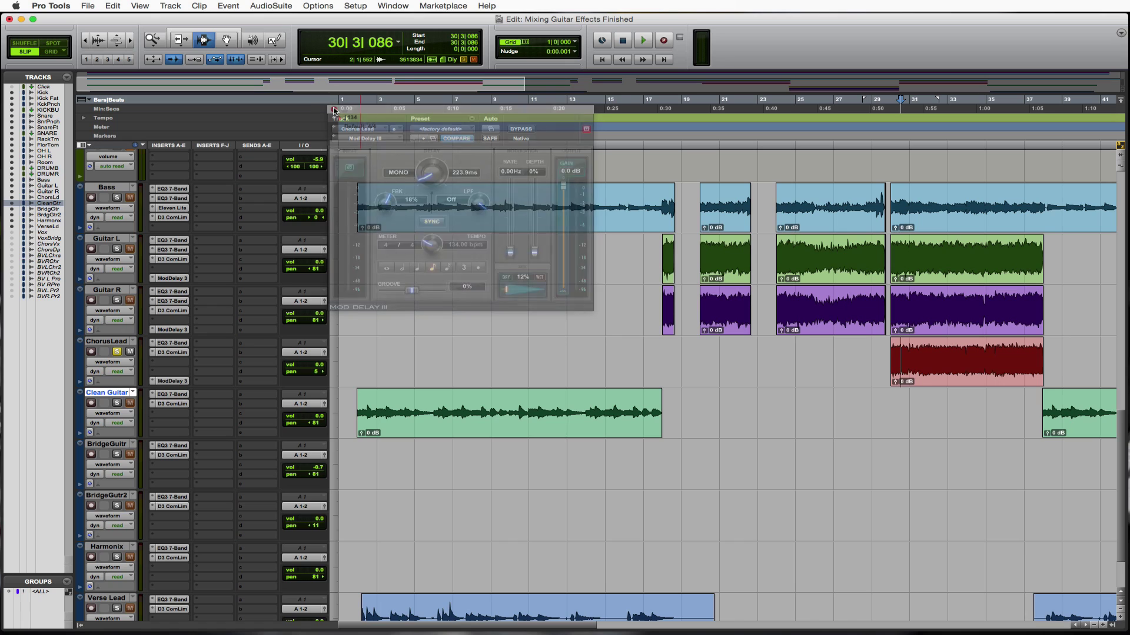
pyautogui.click(117, 352)
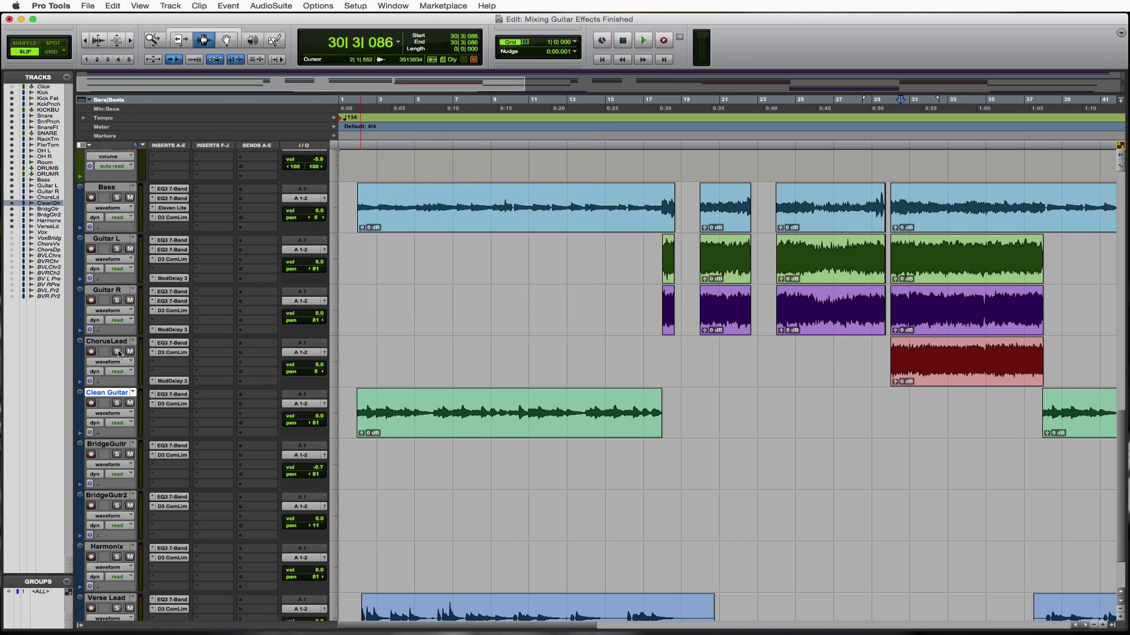
pyautogui.click(354, 407)
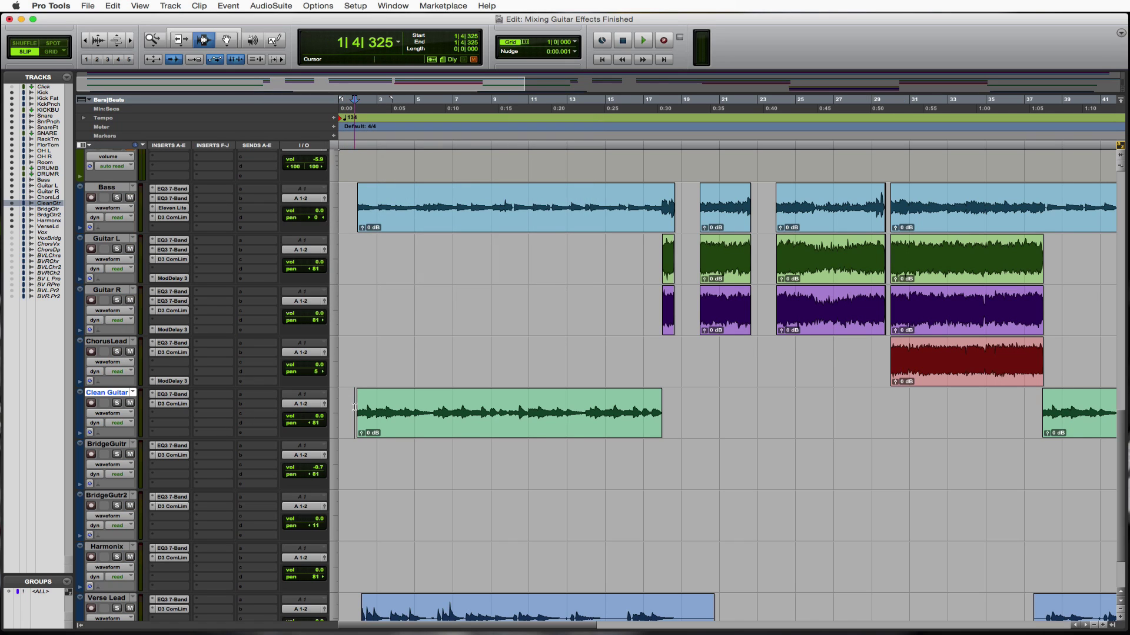
pyautogui.click(117, 404)
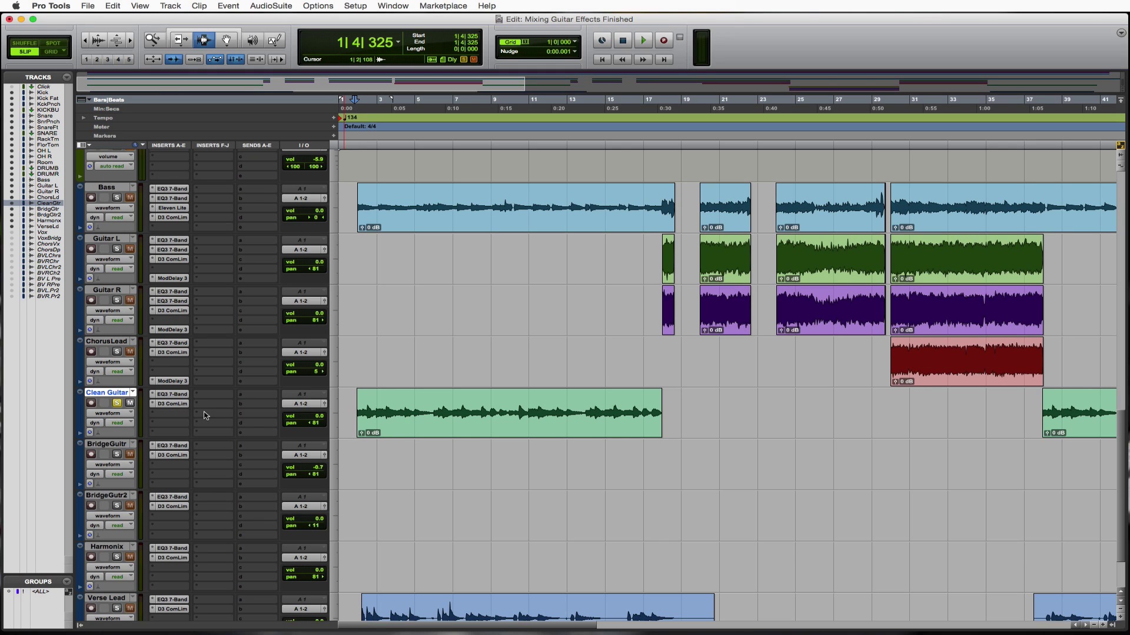
# Insert Mod Delay III (mono) in insert slot E of the Clean Guitar track.
pyautogui.click(154, 434)
pyautogui.moveTo(183, 454)
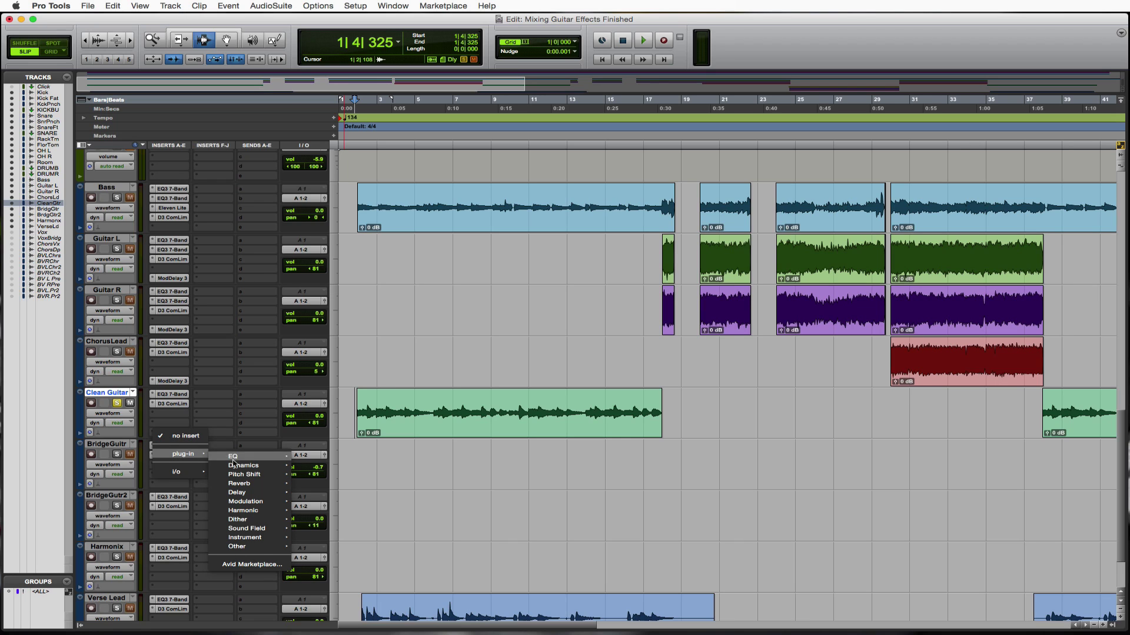
pyautogui.moveTo(258, 541)
pyautogui.moveTo(254, 493)
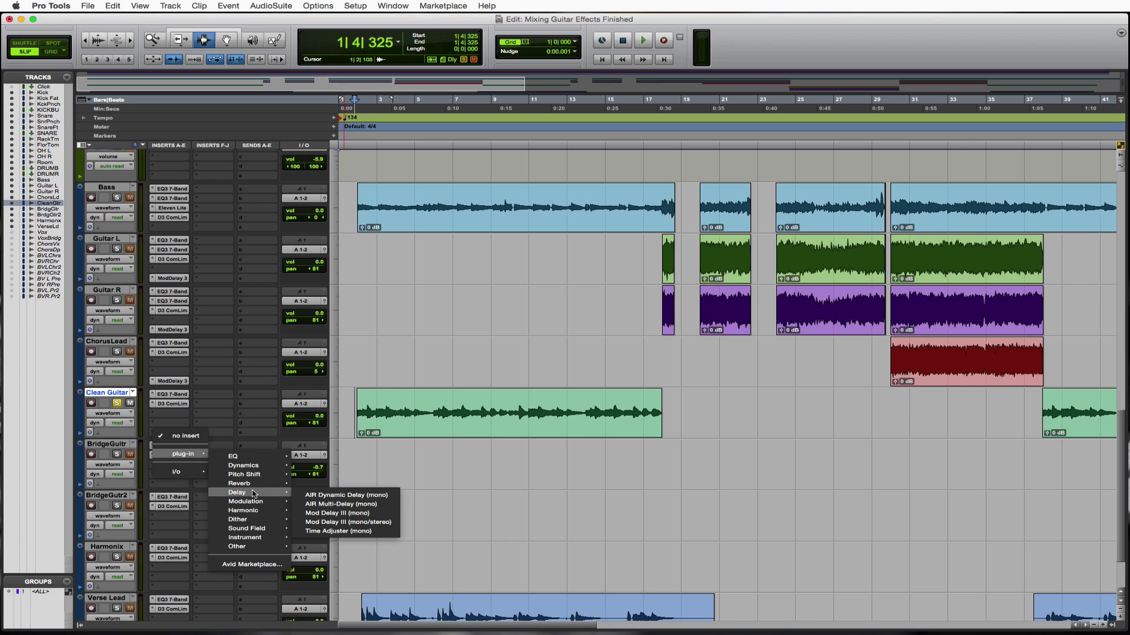
pyautogui.click(358, 518)
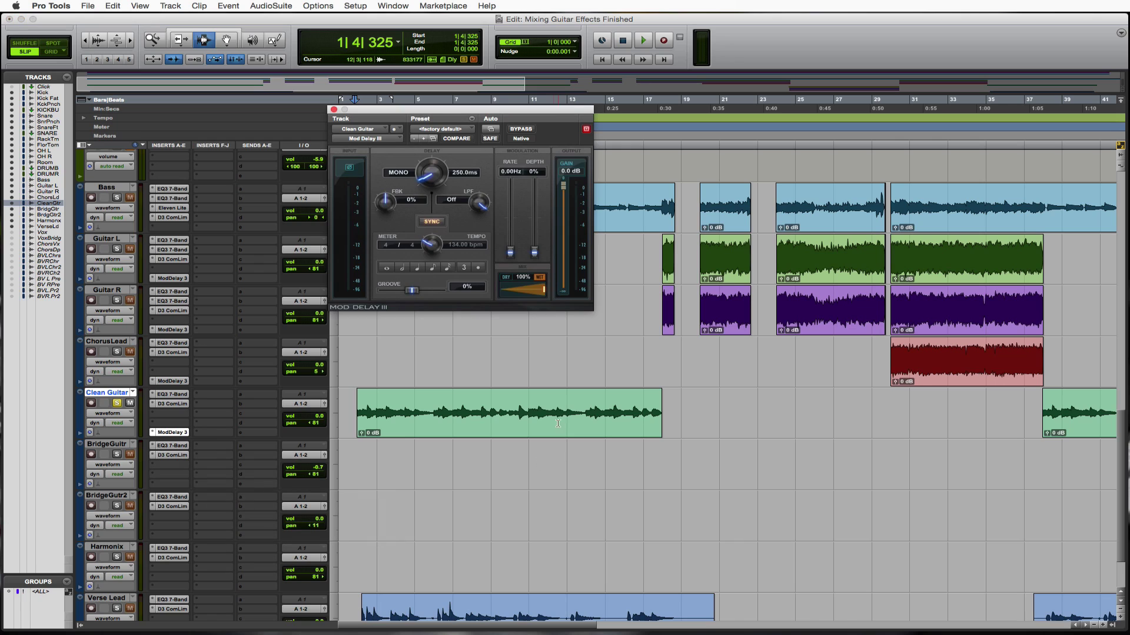
# Set the Clean Guitar delay to a 7% mix, 20% feedback and an eighth-note delay time.
pyautogui.moveTo(542, 294); pyautogui.dragTo(493, 301)
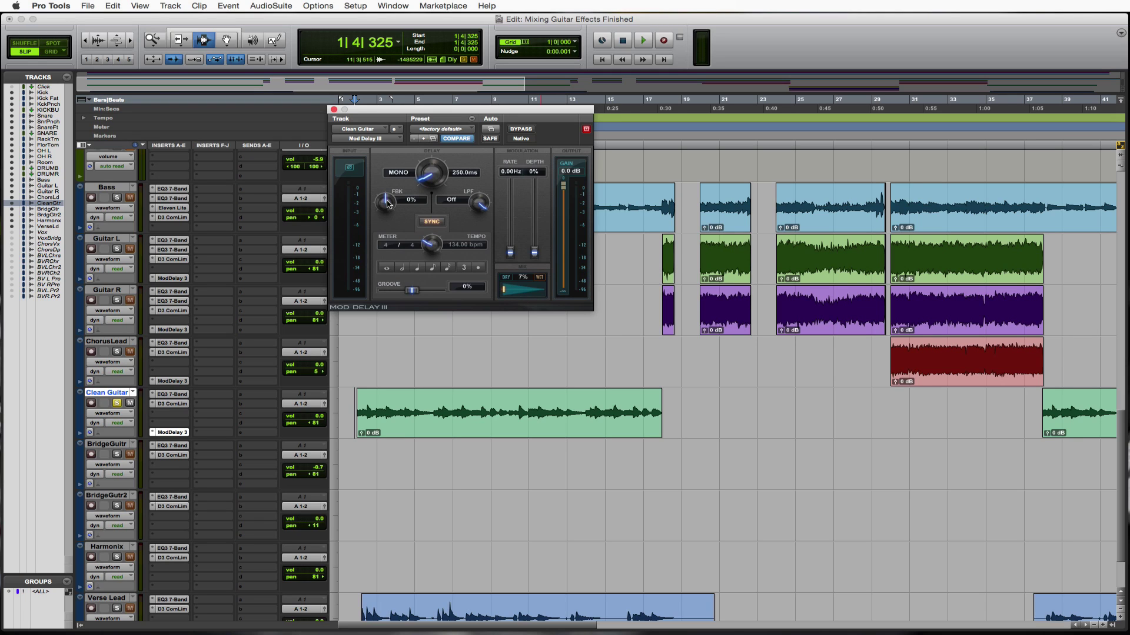
pyautogui.moveTo(387, 204); pyautogui.dragTo(383, 184)
pyautogui.click(432, 268)
# Audition the Clean Guitar track while setting its delay mix to 10%, then close the plug-in window.
pyautogui.press('space')
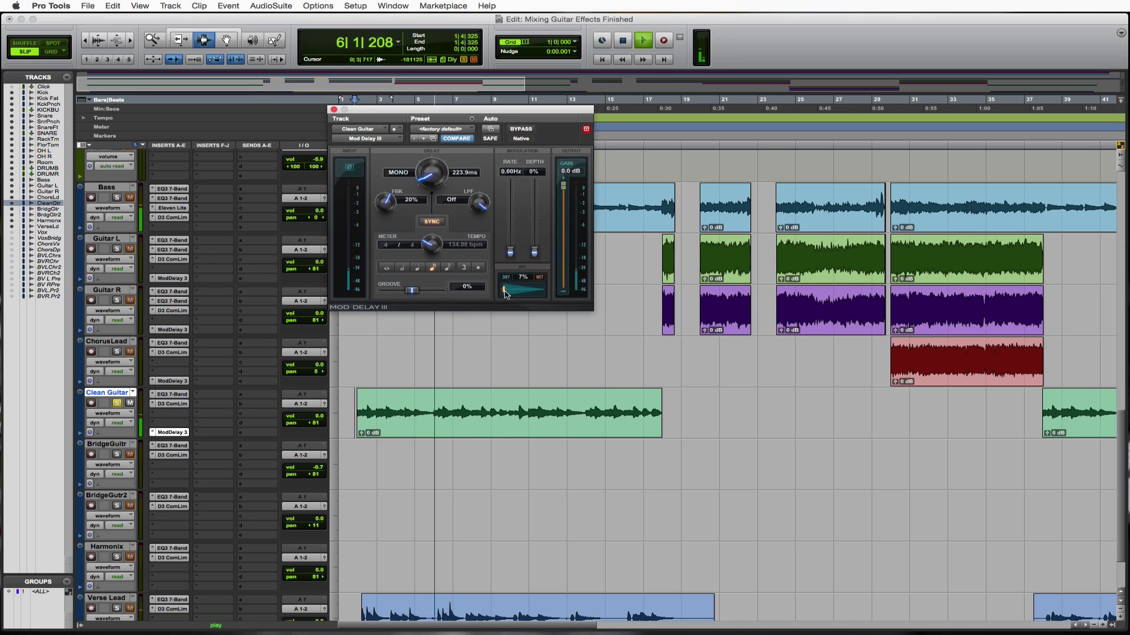
pyautogui.moveTo(505, 295); pyautogui.dragTo(508, 294)
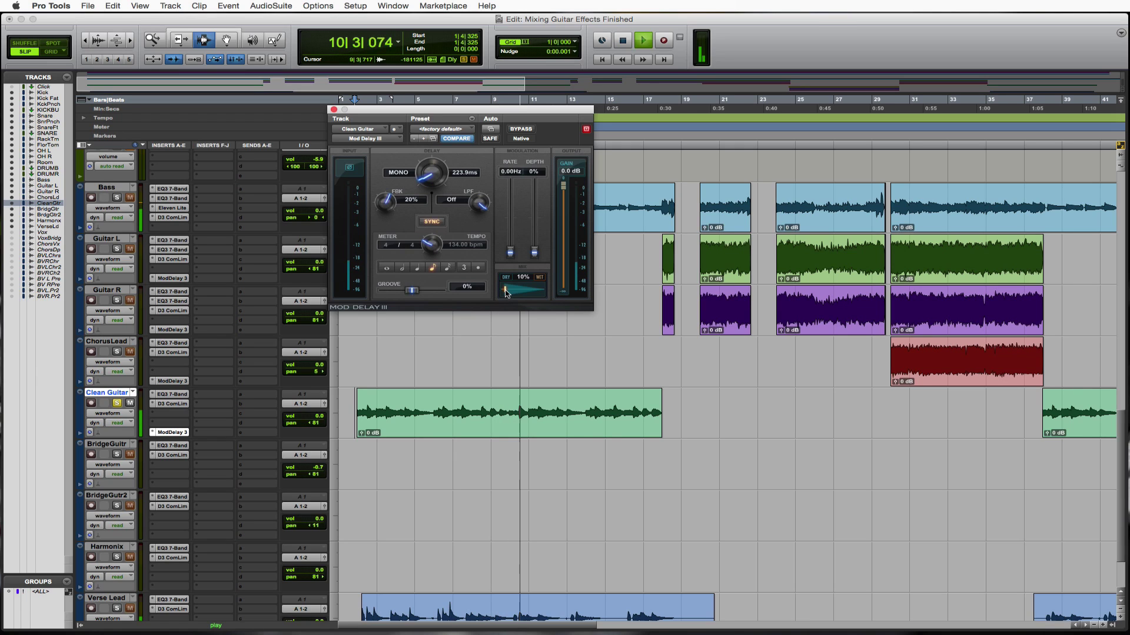
pyautogui.press('space')
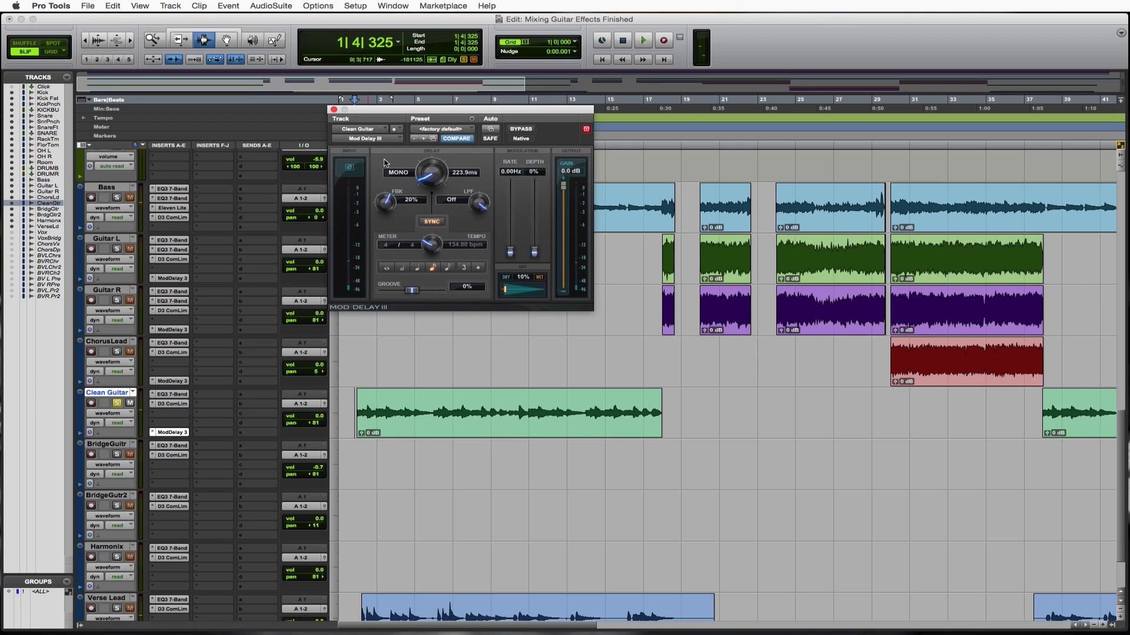
pyautogui.click(334, 110)
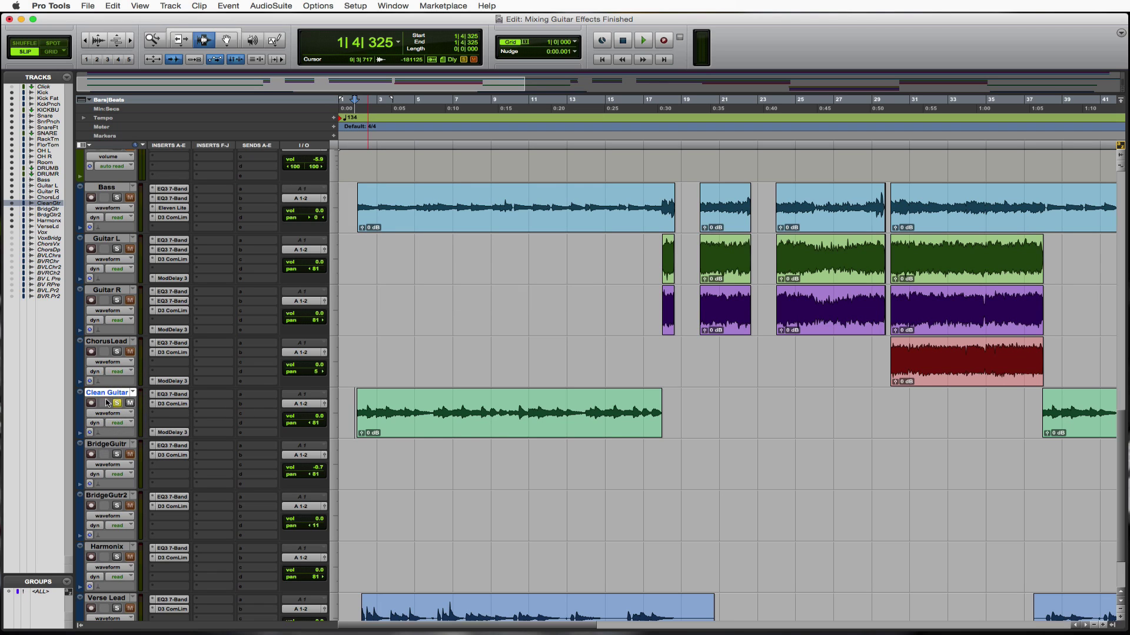
# Move the Verse Lead track directly below Clean Guitar and copy Clean Guitar's Mod Delay III to its insert slot E.
pyautogui.scroll(-3, 244, 444)
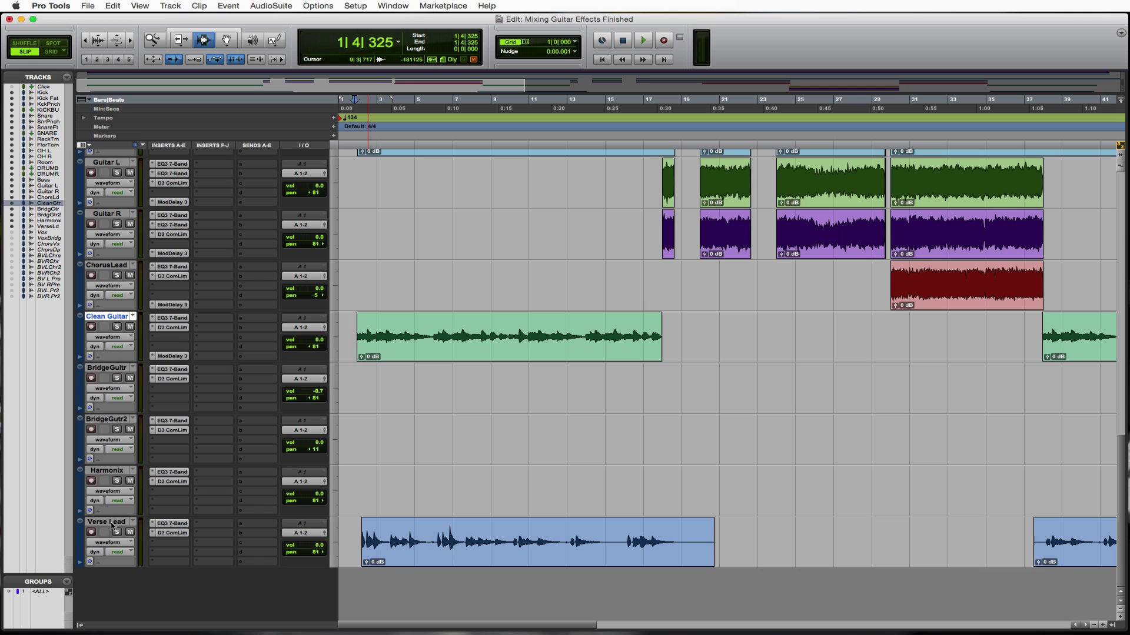
pyautogui.moveTo(112, 523); pyautogui.dragTo(119, 362)
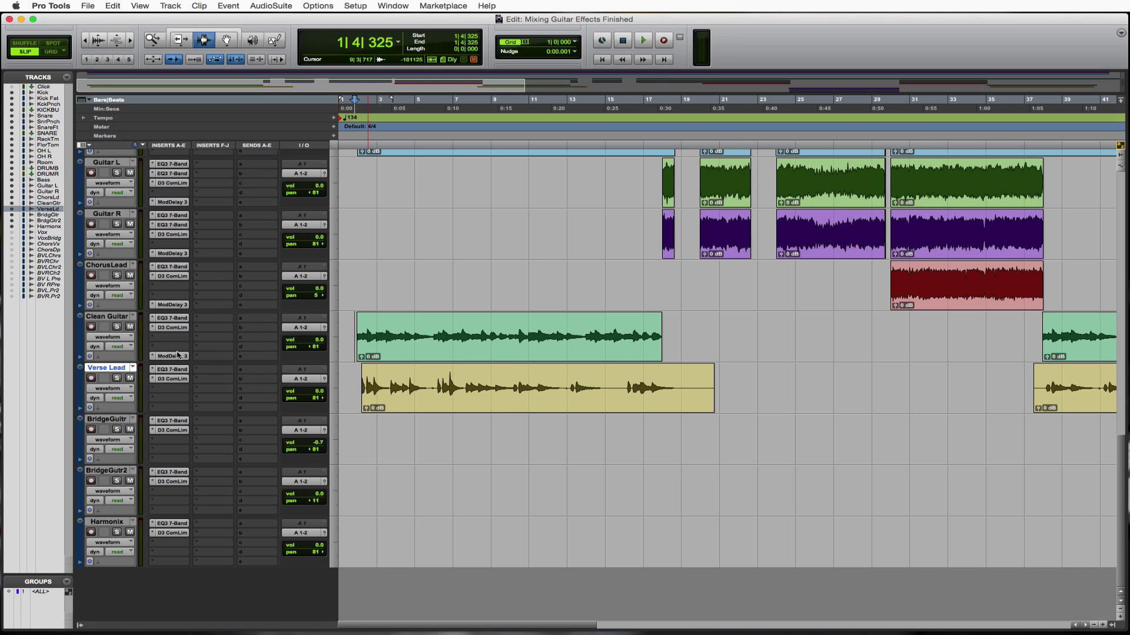
pyautogui.moveTo(177, 358); pyautogui.dragTo(176, 409)
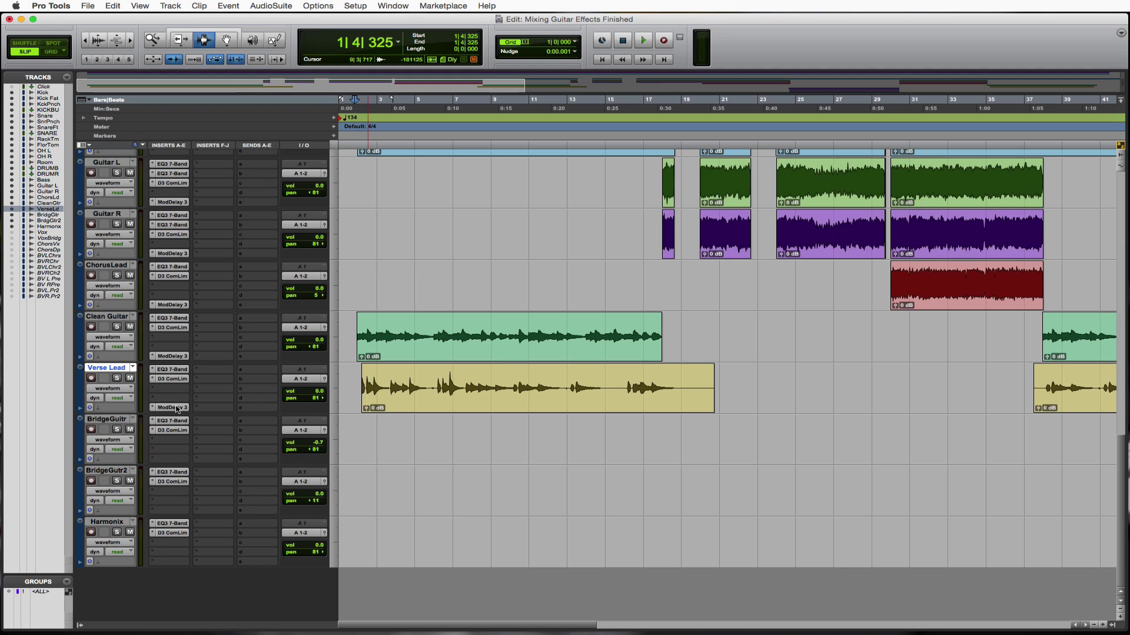
# Solo Verse Lead, audition it from the start of bar 2 and set its Mod Delay III mix to 8%.
pyautogui.click(117, 378)
pyautogui.click(360, 389)
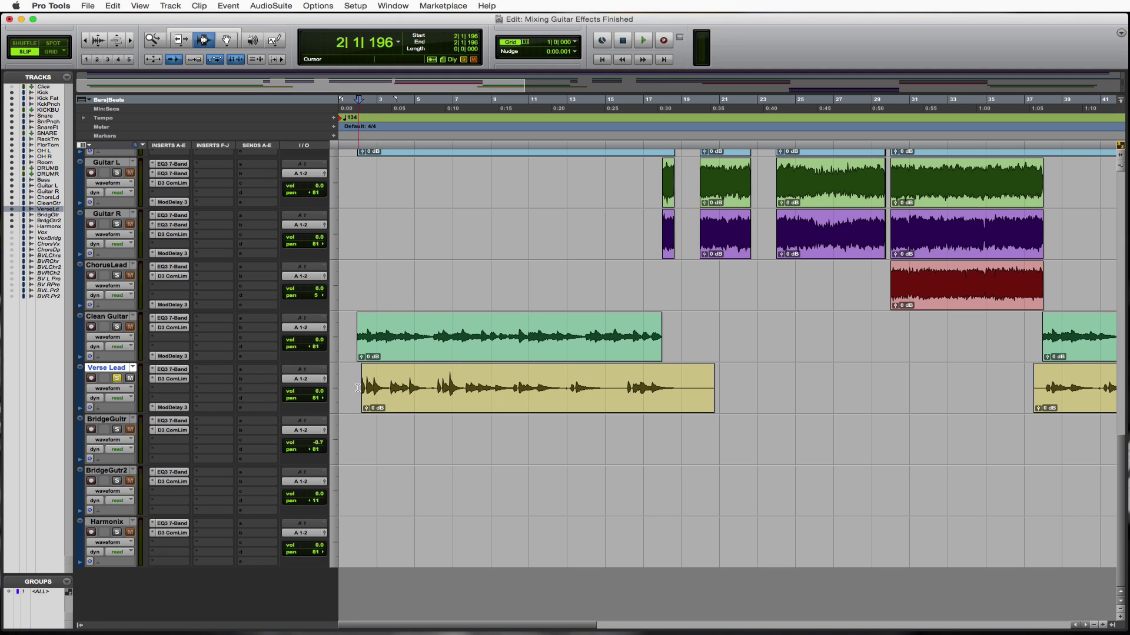
pyautogui.click(179, 410)
pyautogui.press('space')
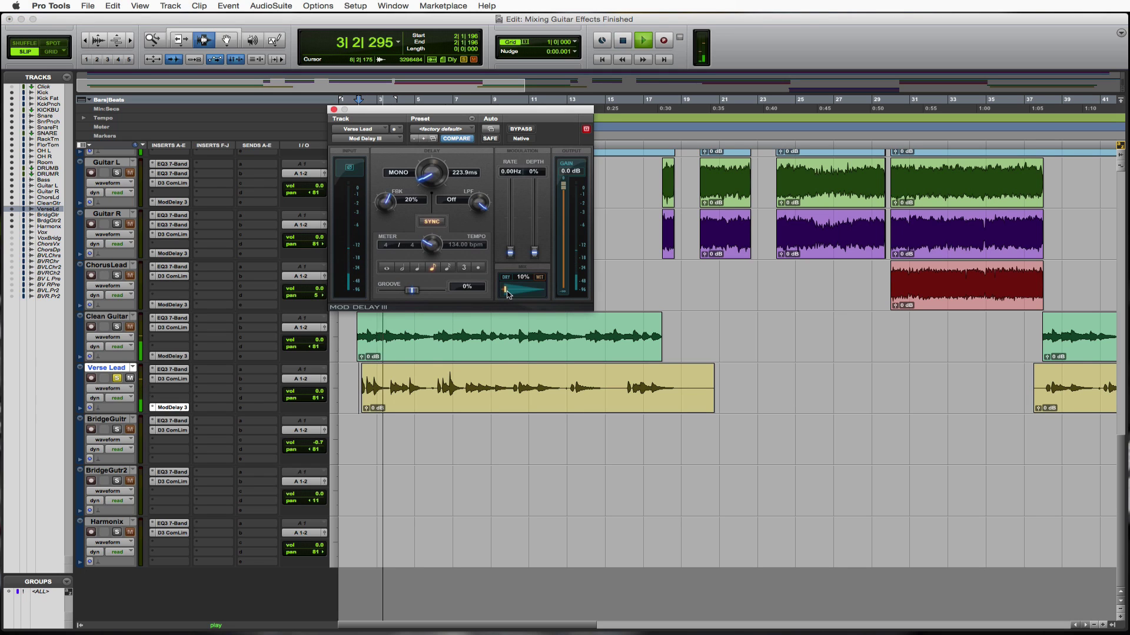
pyautogui.moveTo(505, 289); pyautogui.dragTo(506, 295)
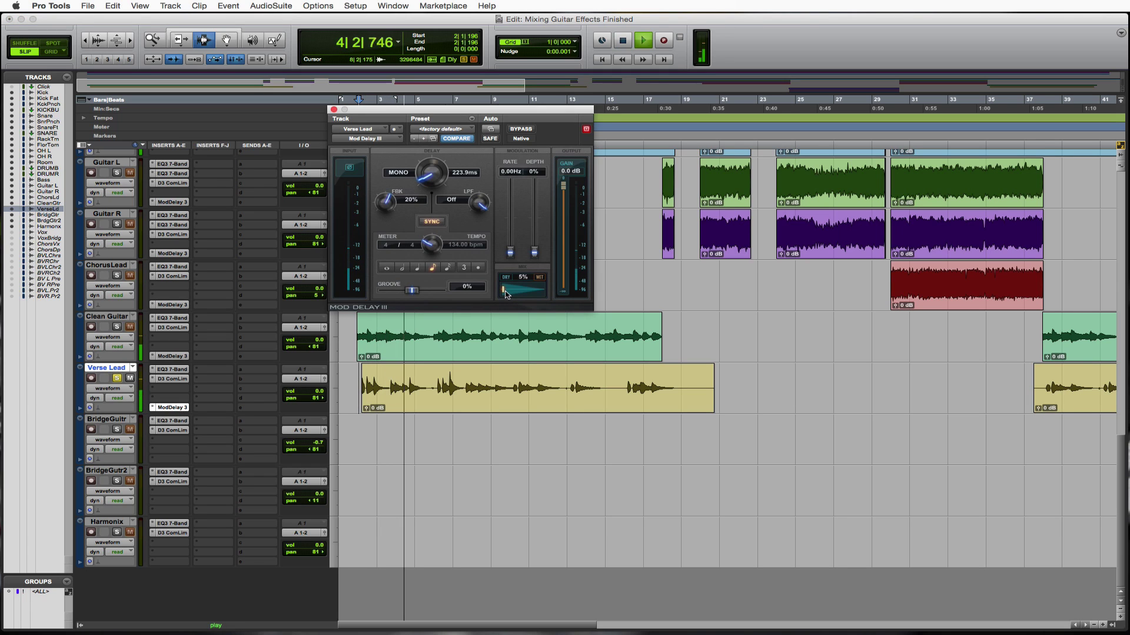
pyautogui.click(505, 294)
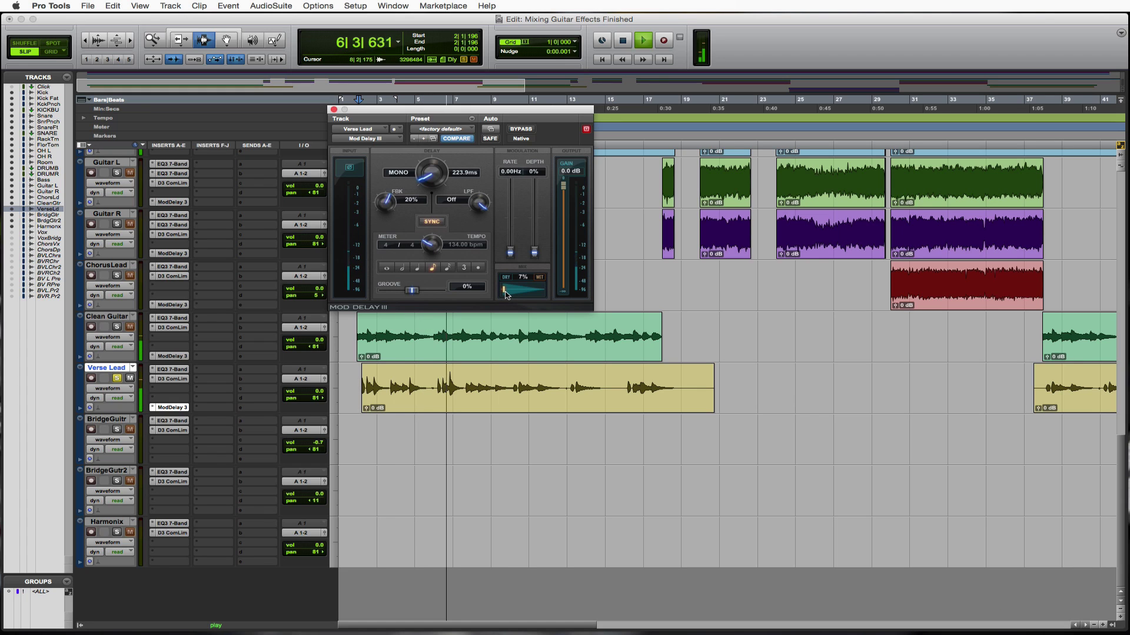
pyautogui.click(505, 294)
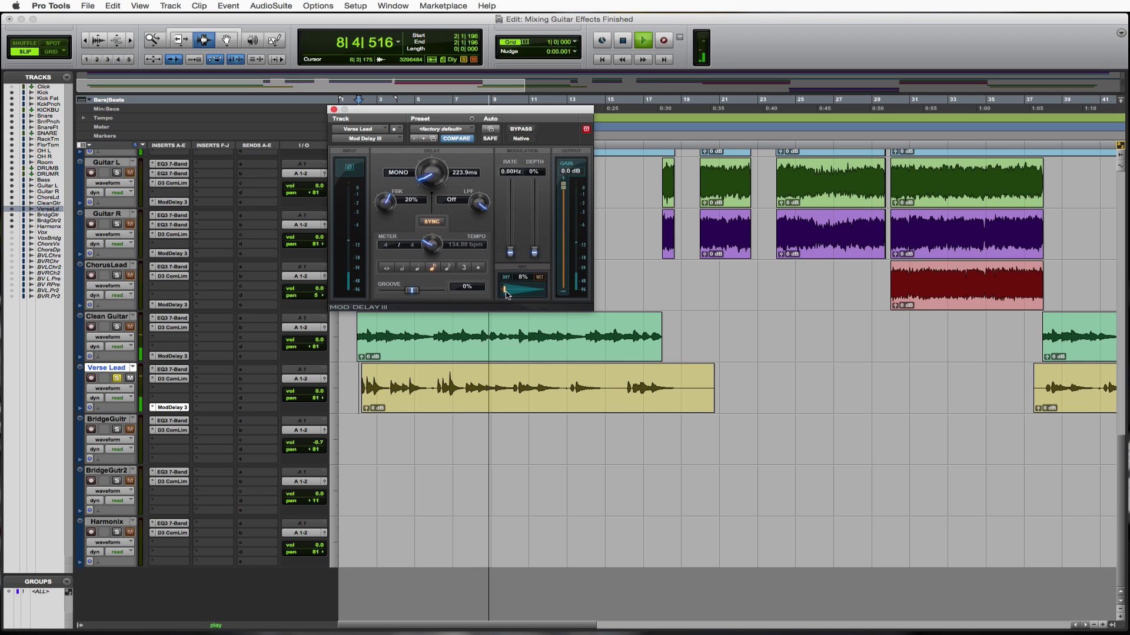
pyautogui.press('space')
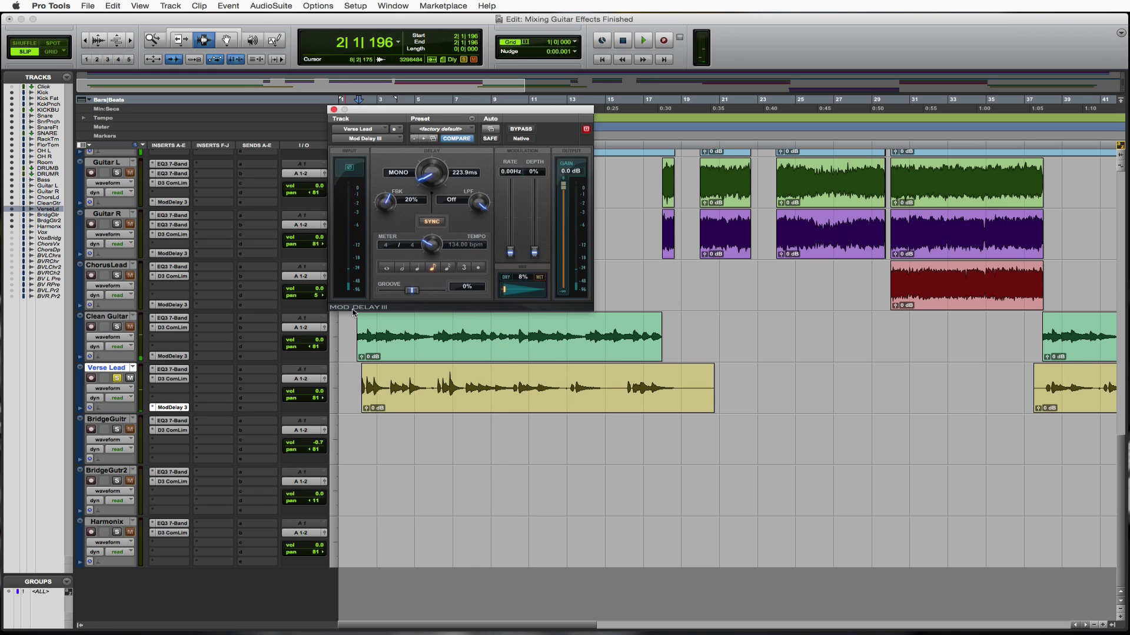
# Unsolo Verse Lead, then solo BridgeGuitr and audition it from just before its clip near bar 66.
pyautogui.click(118, 379)
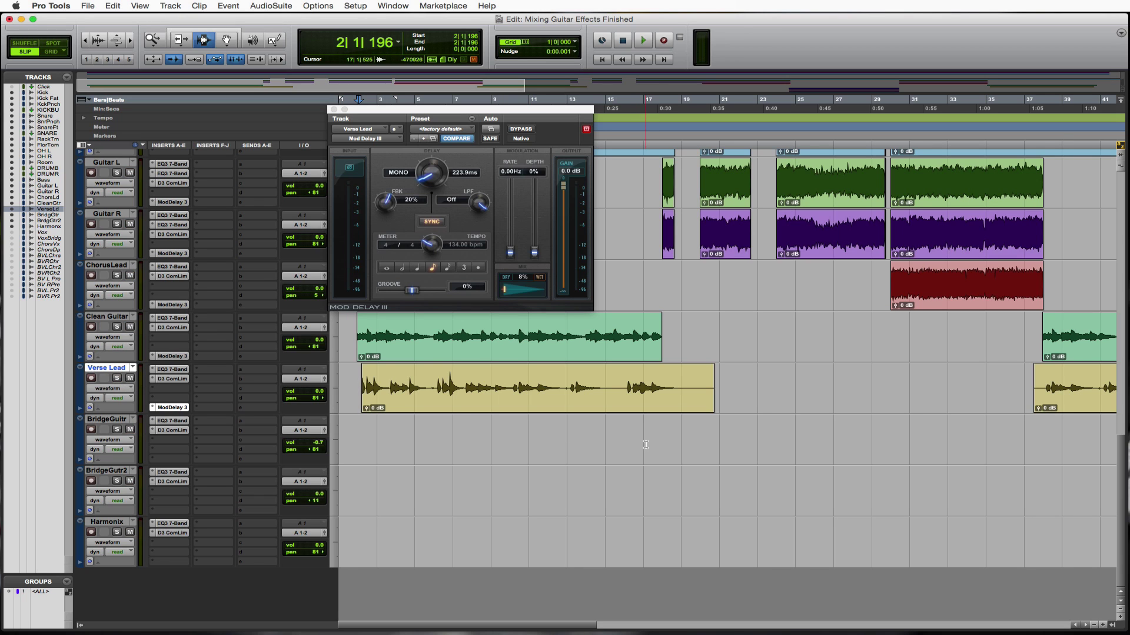
pyautogui.hscroll(10, 645, 445)
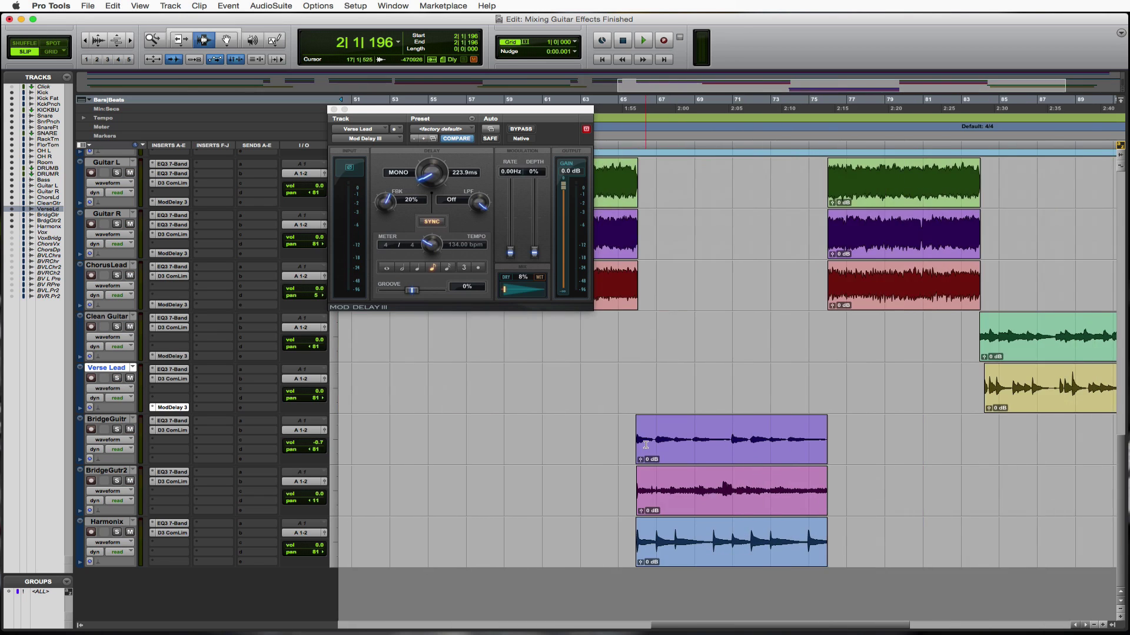
pyautogui.click(633, 442)
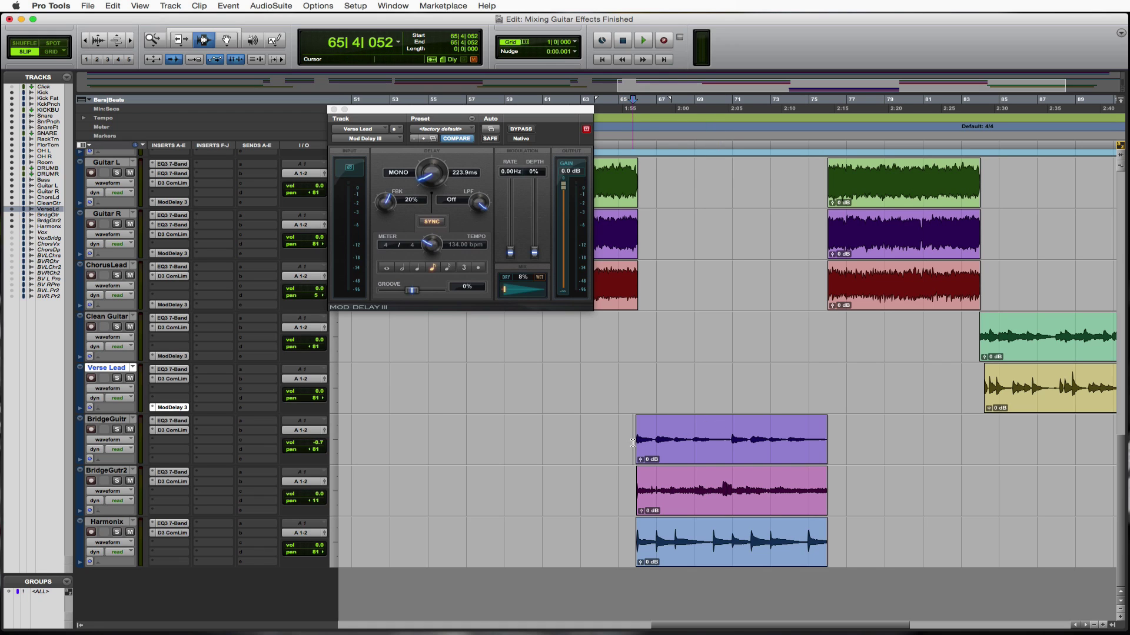
pyautogui.click(116, 430)
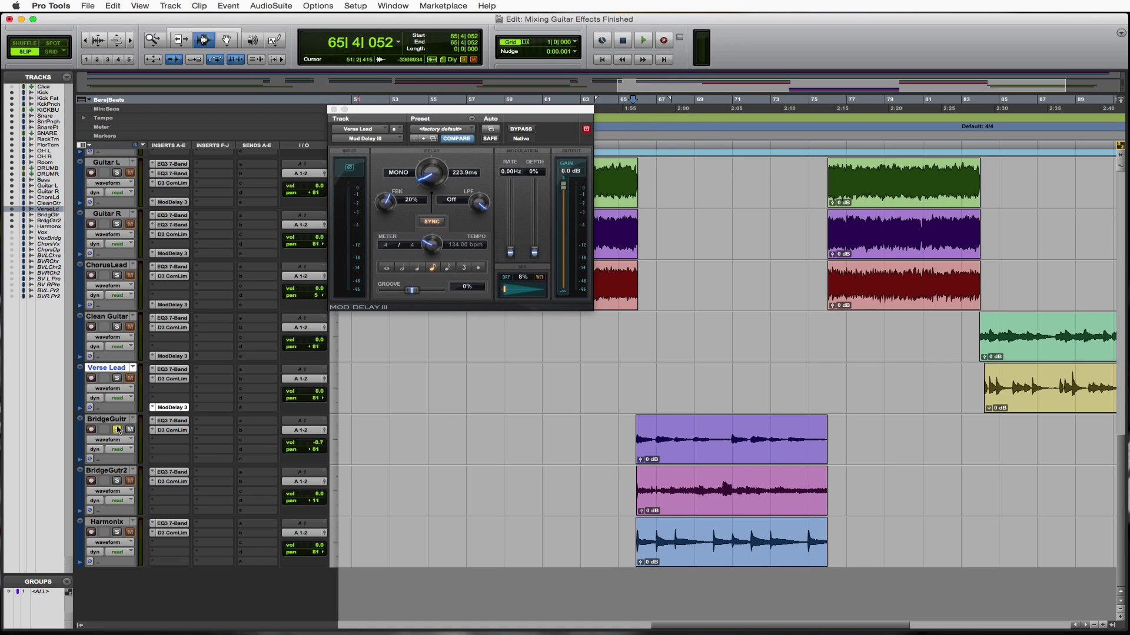
pyautogui.press('space')
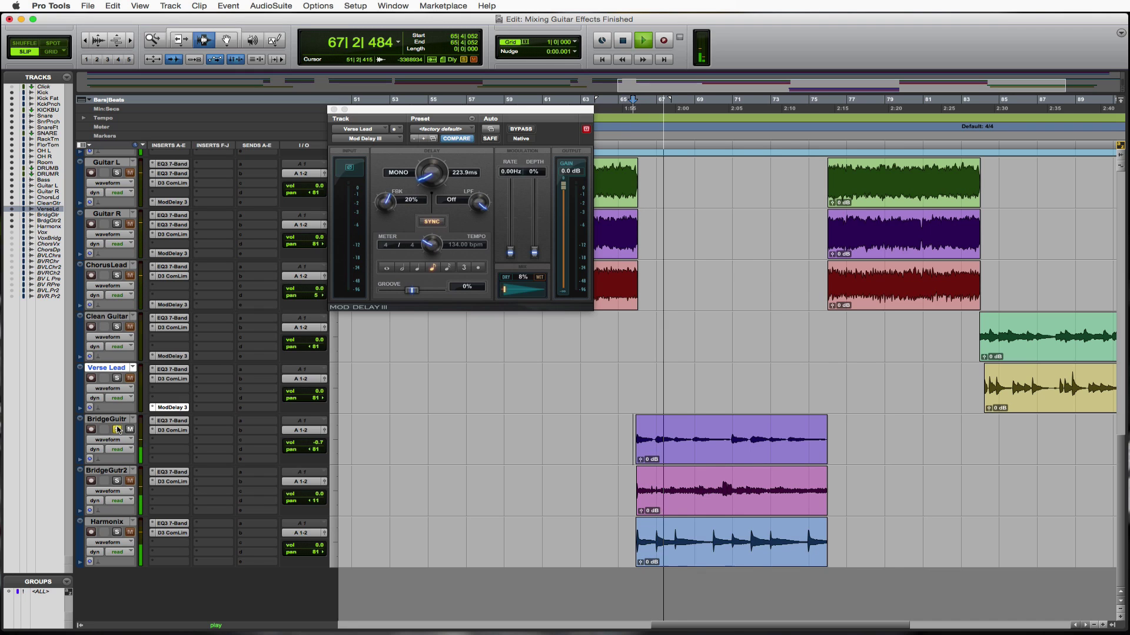
pyautogui.press('space')
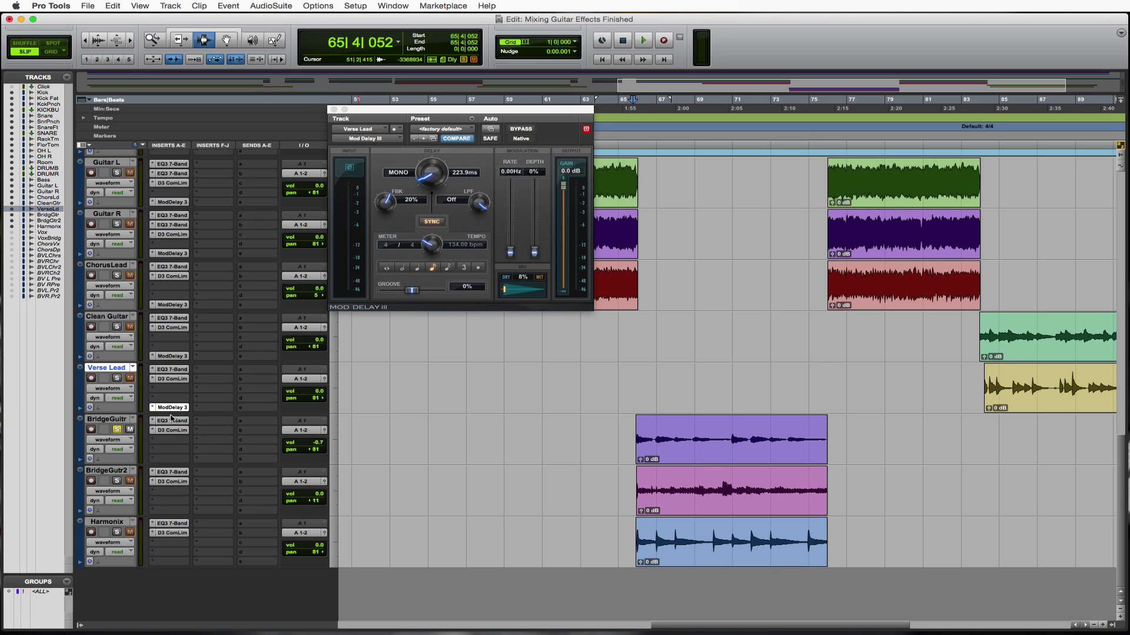
# Copy Verse Lead's Mod Delay III to insert slot D of the BridgeGuitr track.
pyautogui.moveTo(171, 449); pyautogui.dragTo(172, 449)
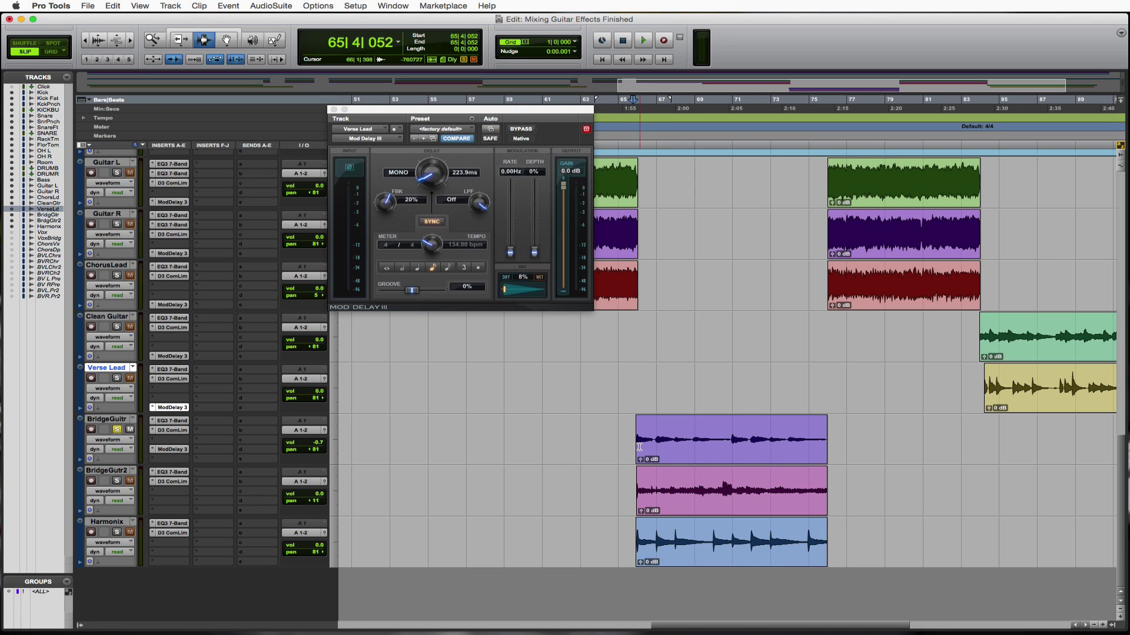
pyautogui.press('space')
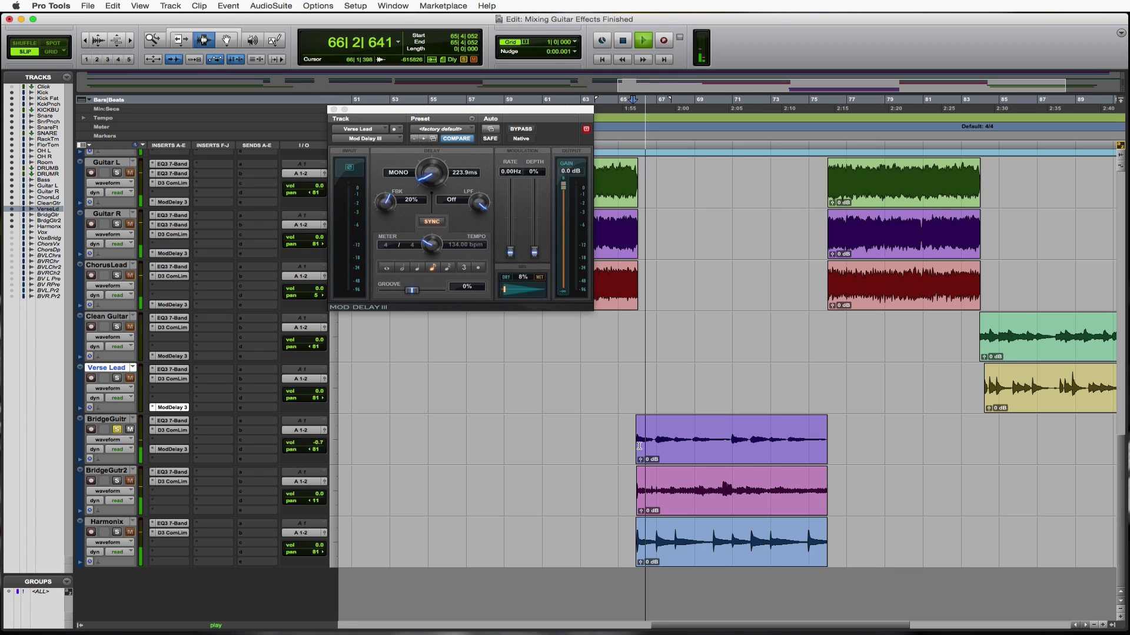
pyautogui.moveTo(504, 294); pyautogui.dragTo(508, 293)
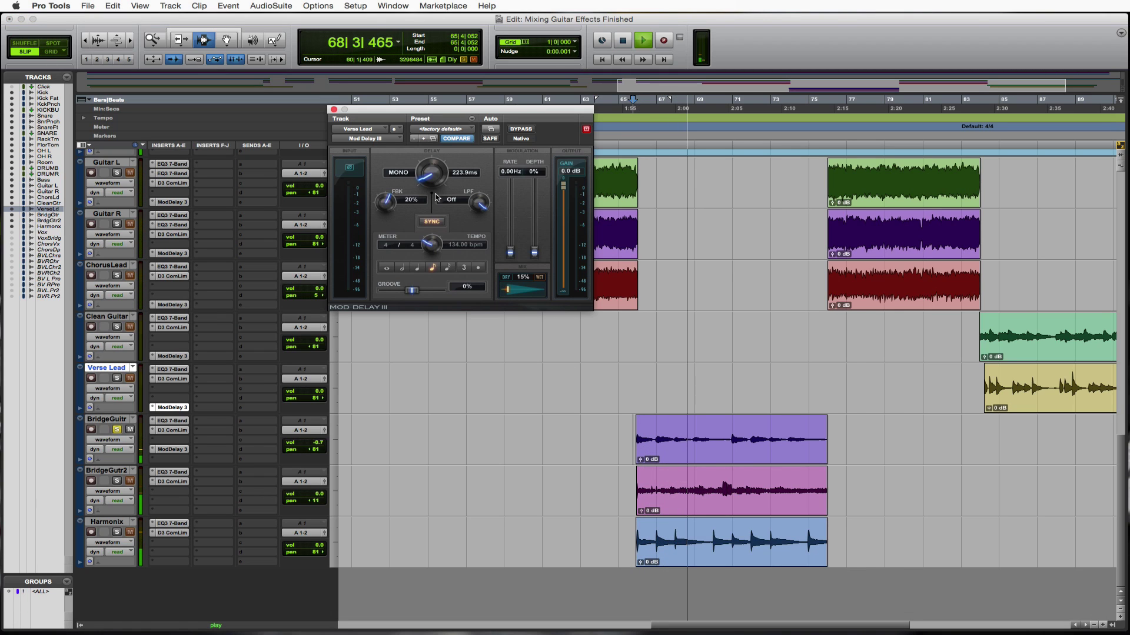
pyautogui.press('space')
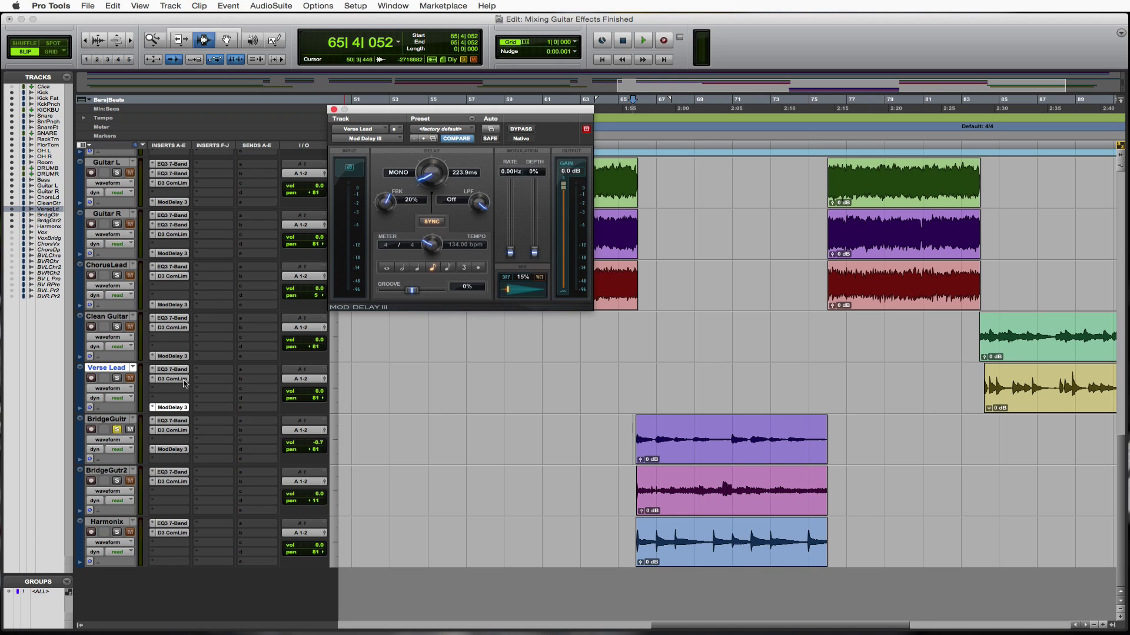
pyautogui.click(174, 456)
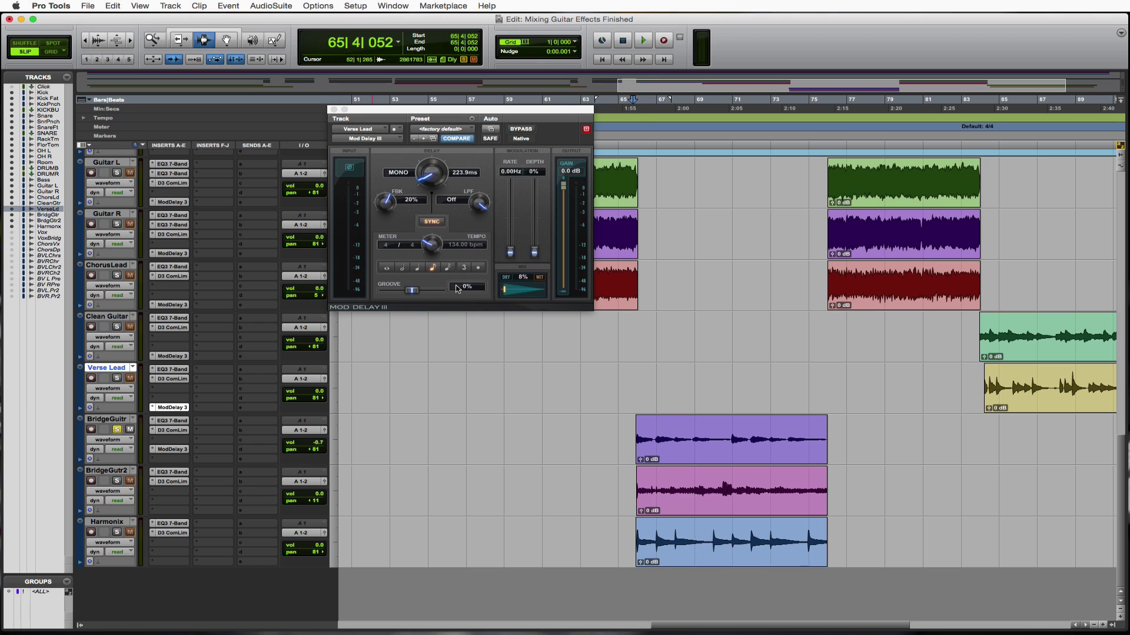
# Open BridgeGuitr's Mod Delay III and, while auditioning, set a 22% mix, a quarter-note delay and 24% feedback.
pyautogui.click(170, 449)
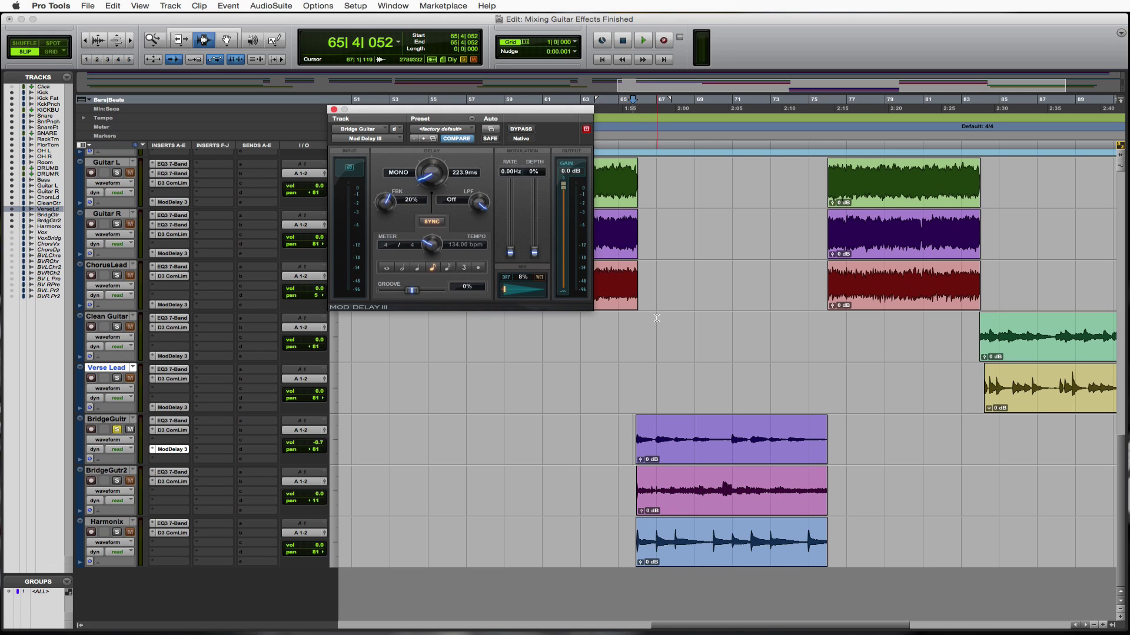
pyautogui.press('space')
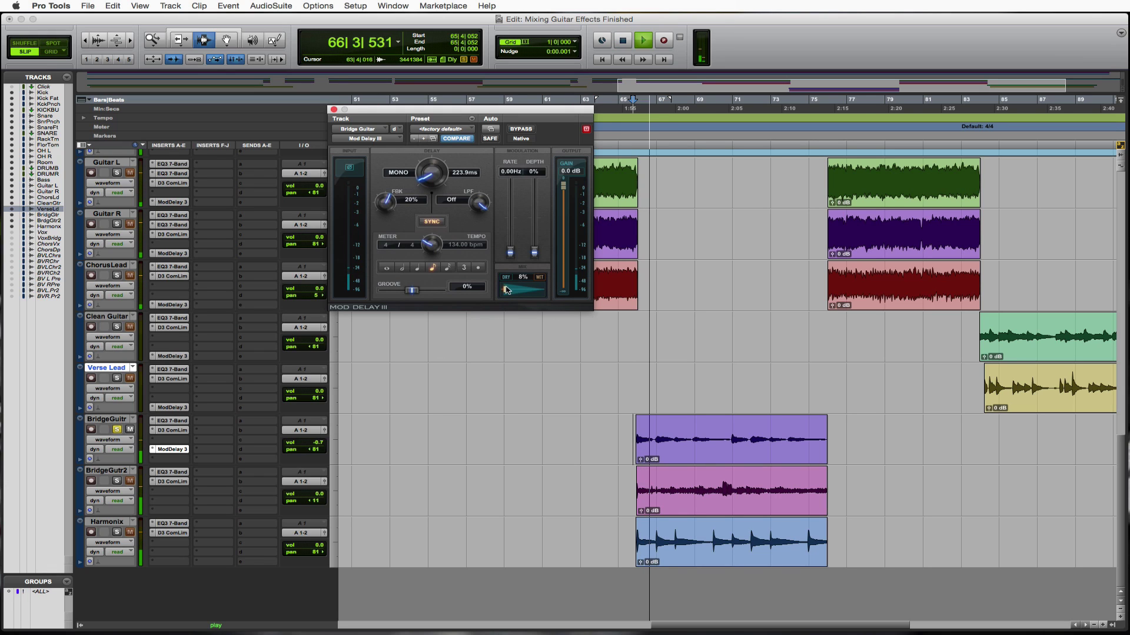
pyautogui.moveTo(505, 290); pyautogui.dragTo(514, 289)
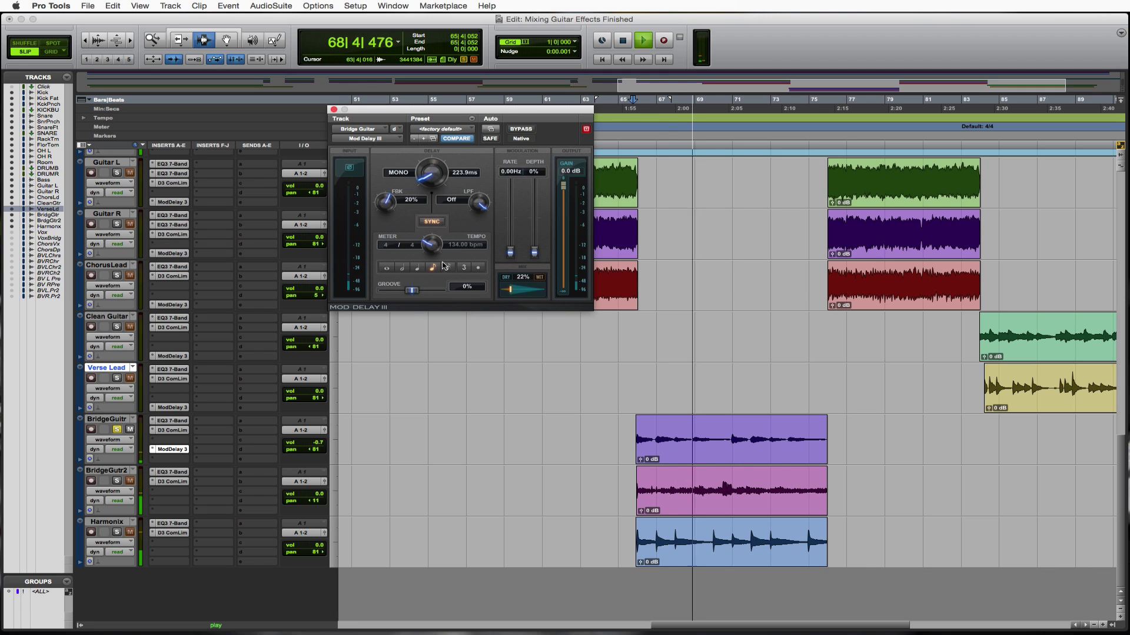
pyautogui.click(419, 268)
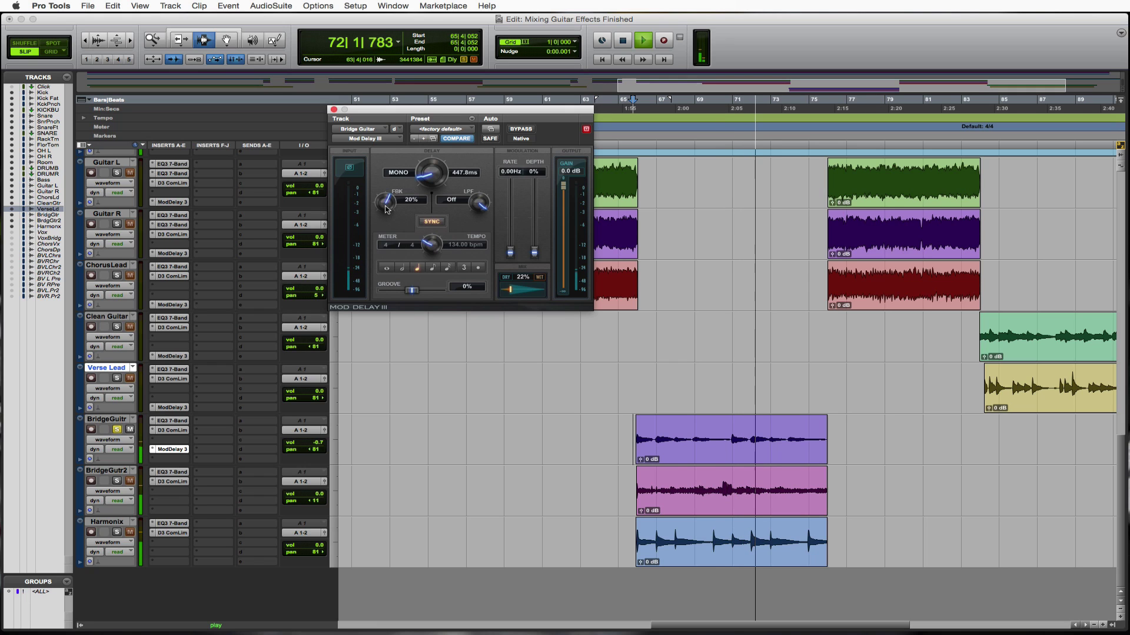
pyautogui.moveTo(385, 209); pyautogui.dragTo(386, 203)
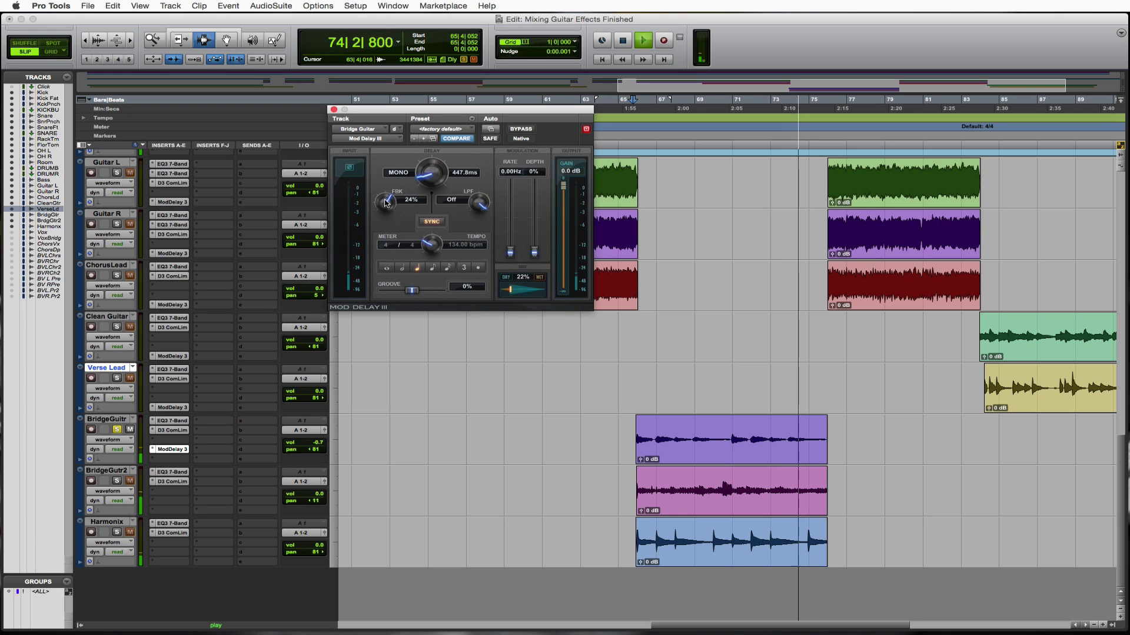
pyautogui.press('space')
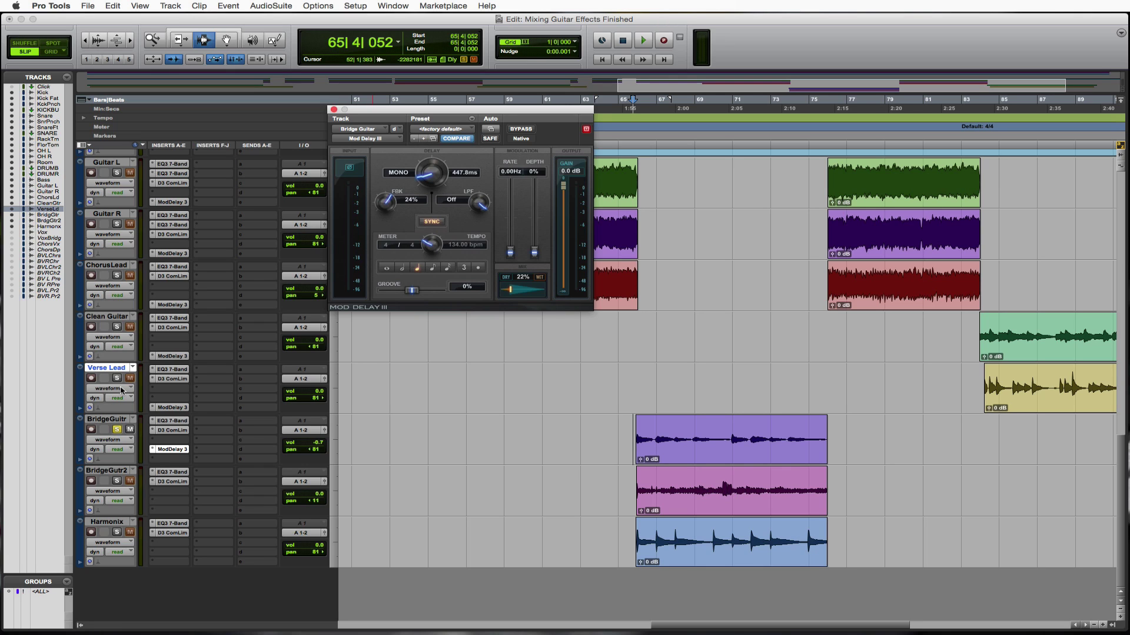
# Insert a mono D-Verb reverb in slot E of BridgeGuitr and set its mix to 10%.
pyautogui.click(156, 460)
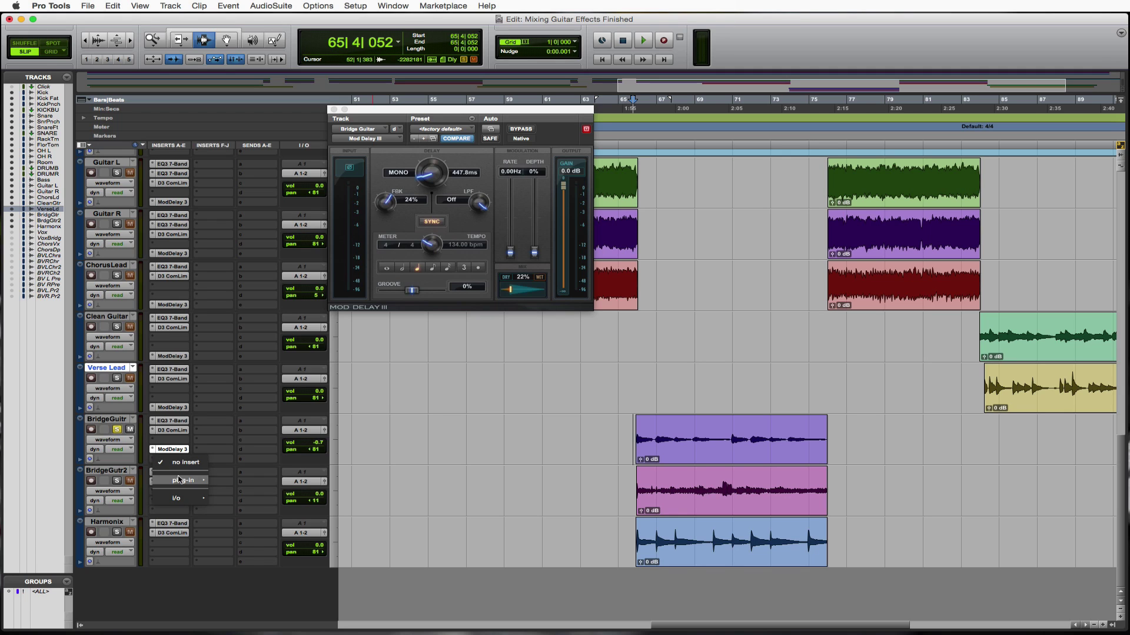
pyautogui.moveTo(185, 481)
pyautogui.moveTo(237, 493)
pyautogui.moveTo(255, 515)
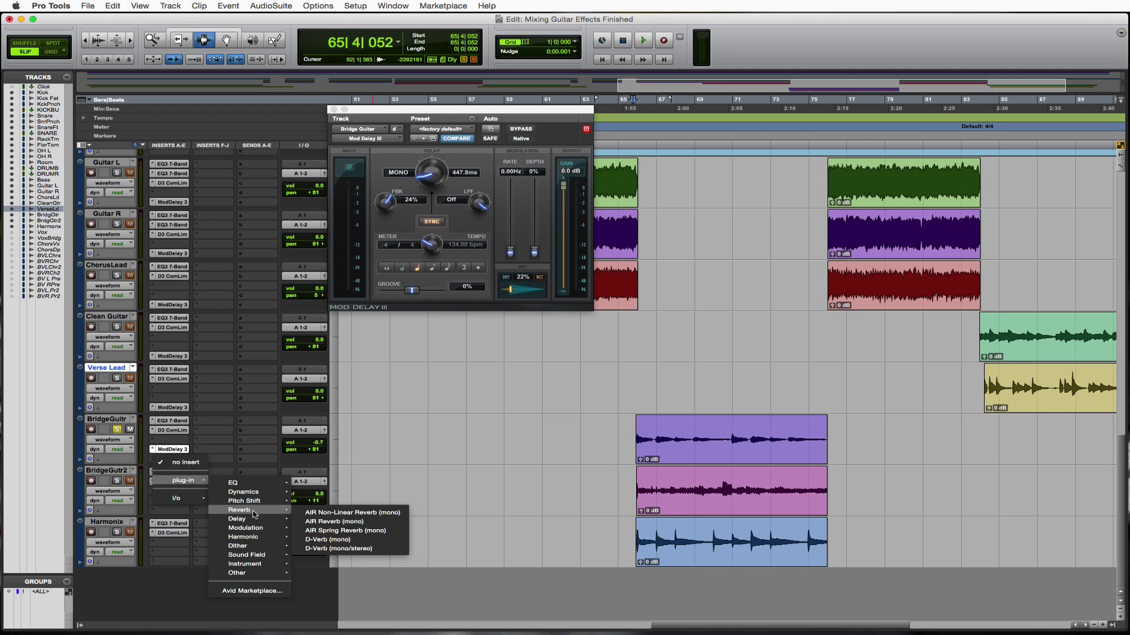
pyautogui.click(353, 541)
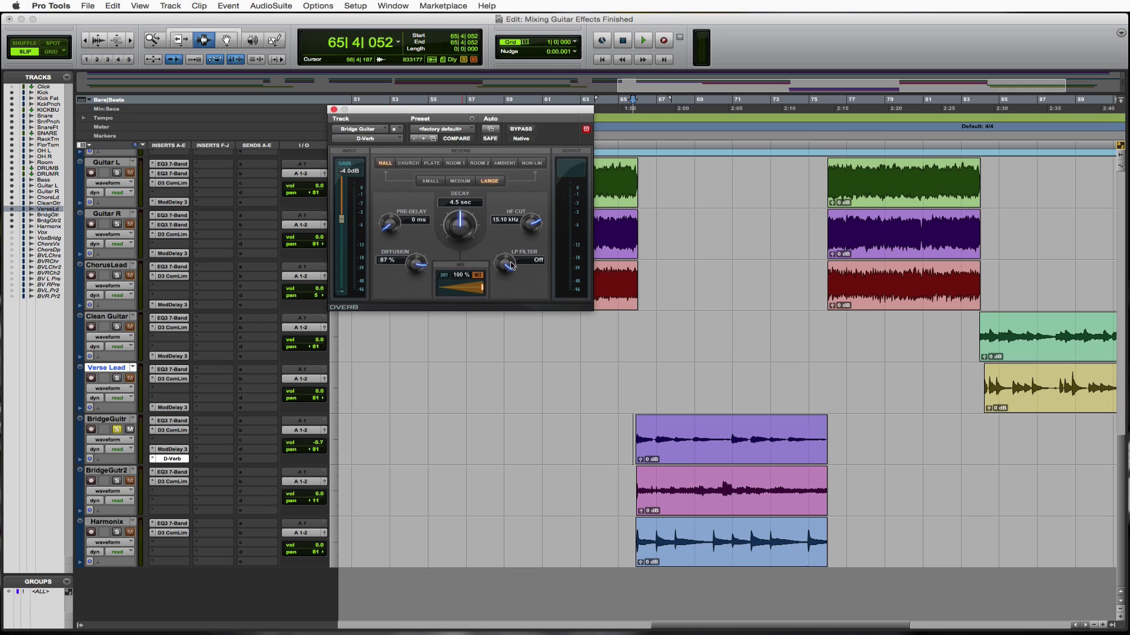
pyautogui.moveTo(482, 288); pyautogui.dragTo(437, 294)
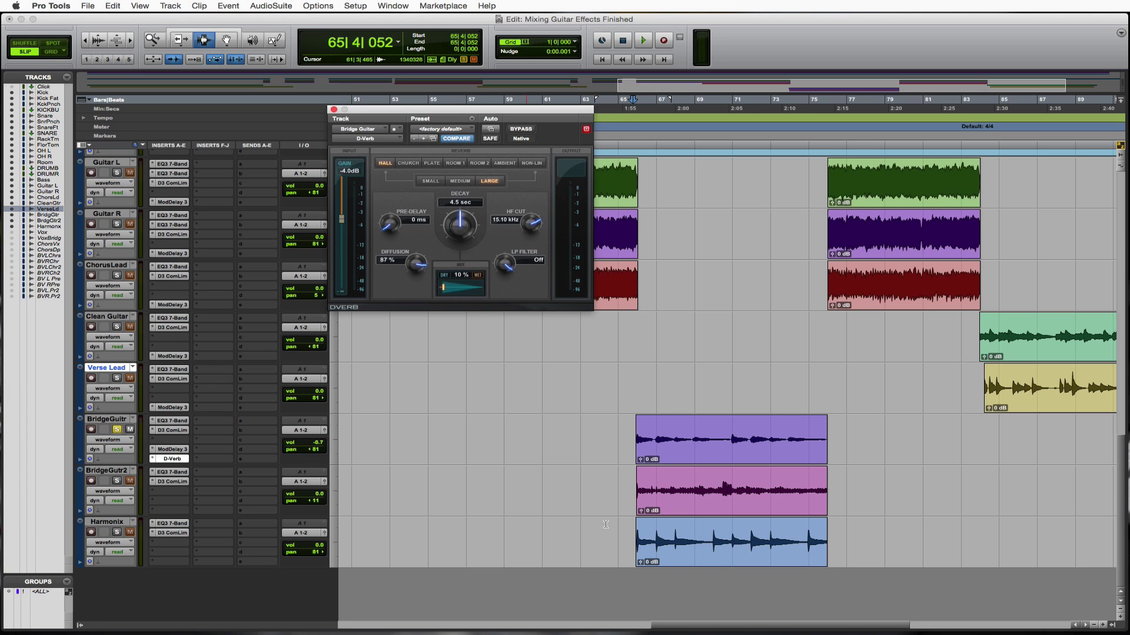
# Audition BridgeGuitr while raising the D-Verb mix to 18%, then stop playback.
pyautogui.press('space')
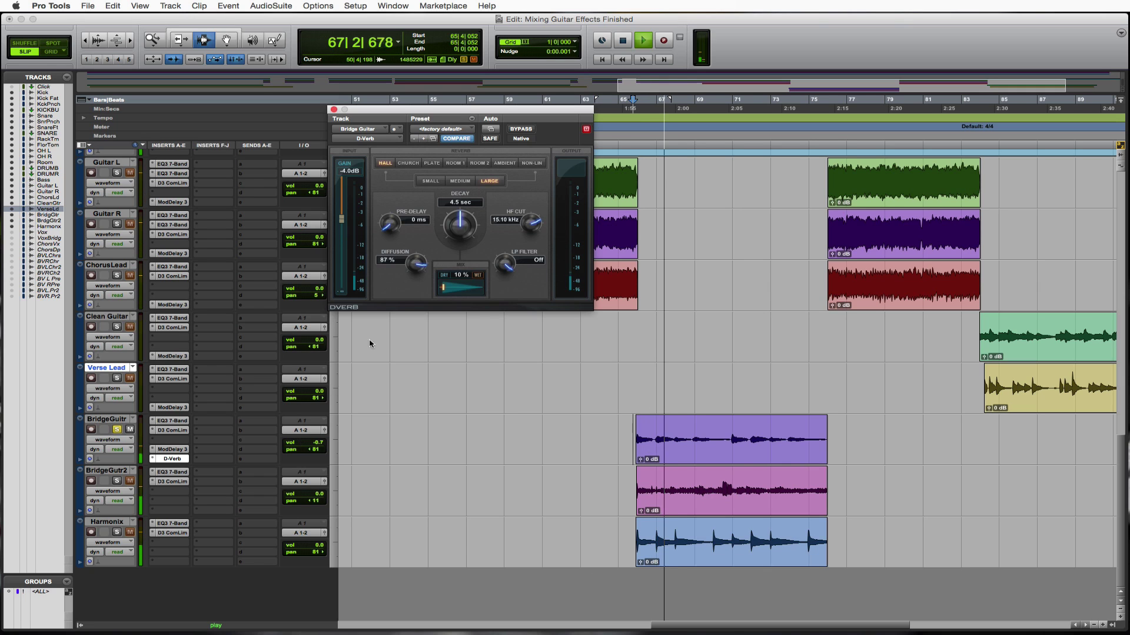
pyautogui.moveTo(442, 288); pyautogui.dragTo(446, 290)
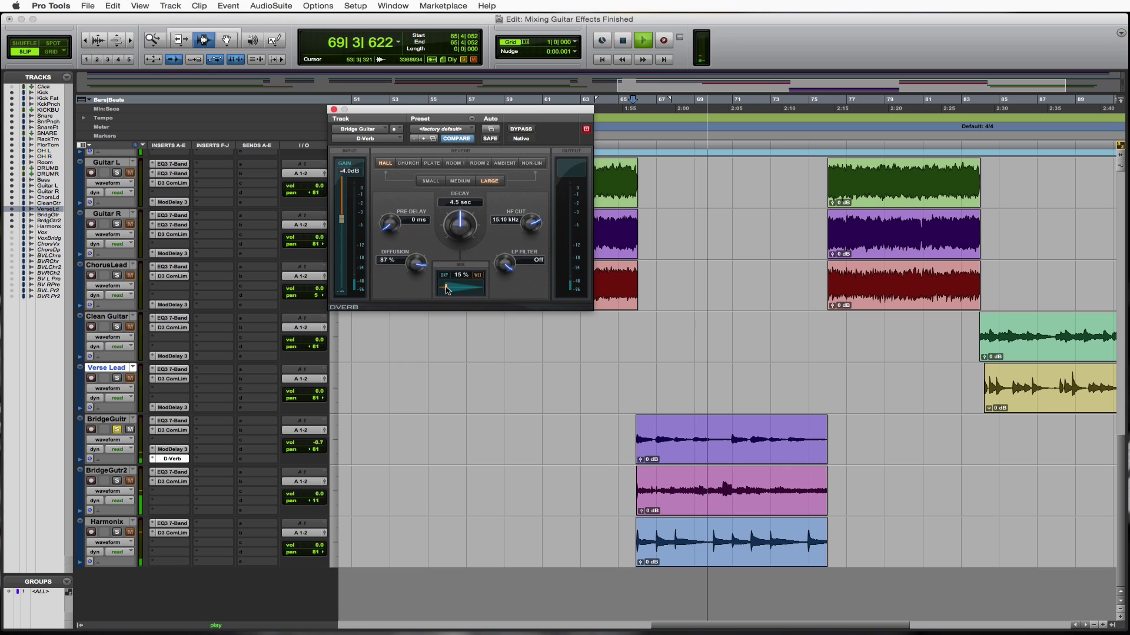
pyautogui.moveTo(446, 289); pyautogui.dragTo(448, 290)
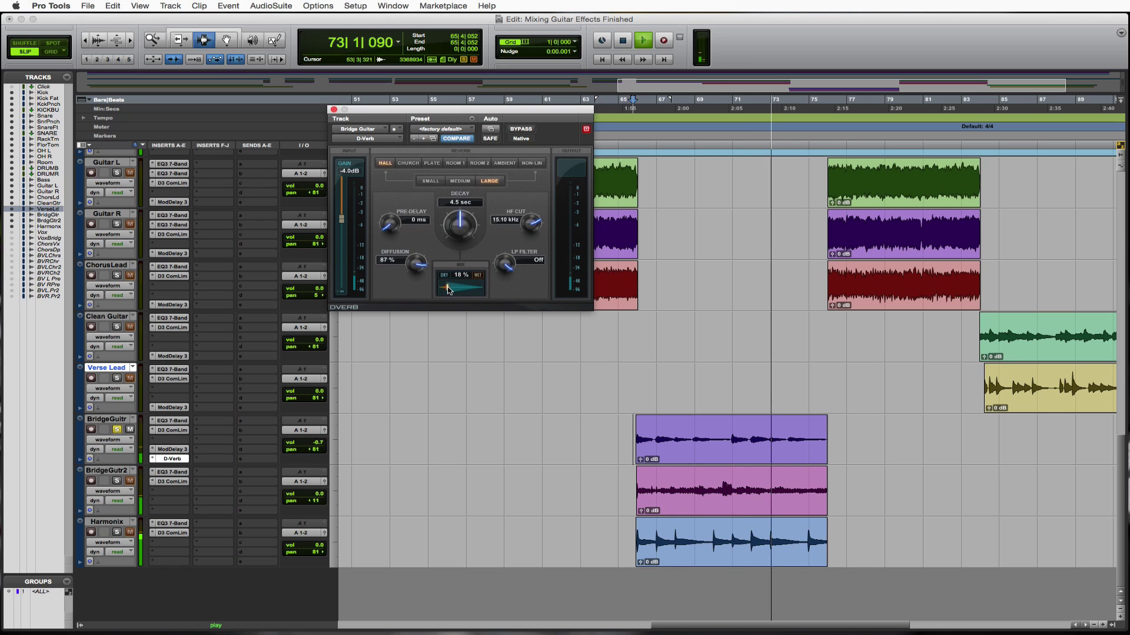
pyautogui.press('space')
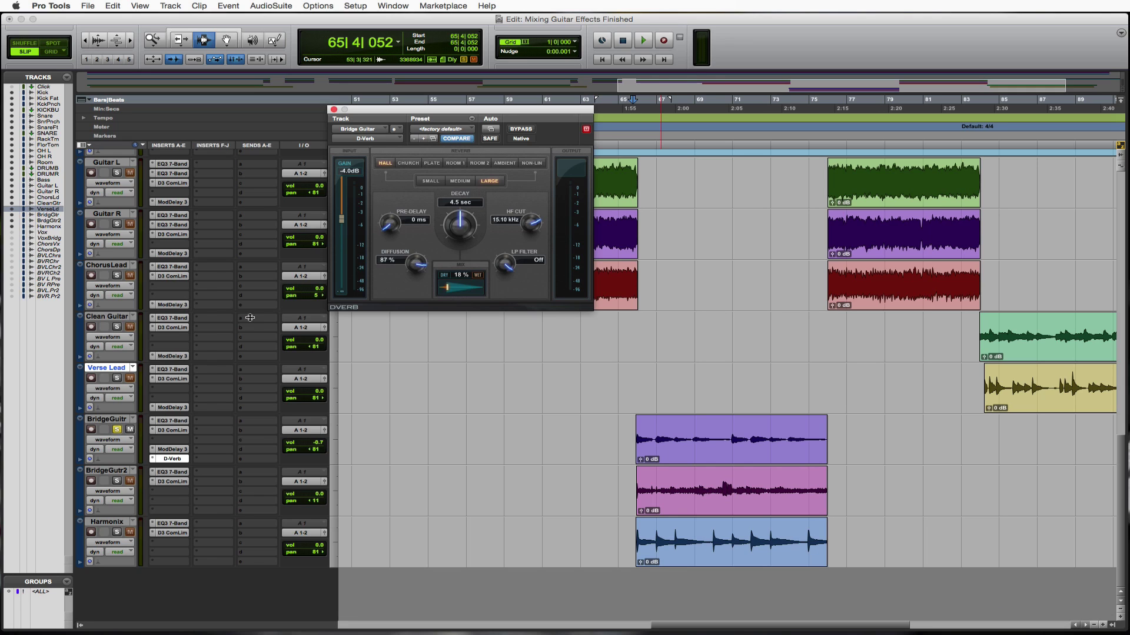
# Unsolo BridgeGuitr, then solo BridgeGutr2 and audition it briefly.
pyautogui.click(117, 430)
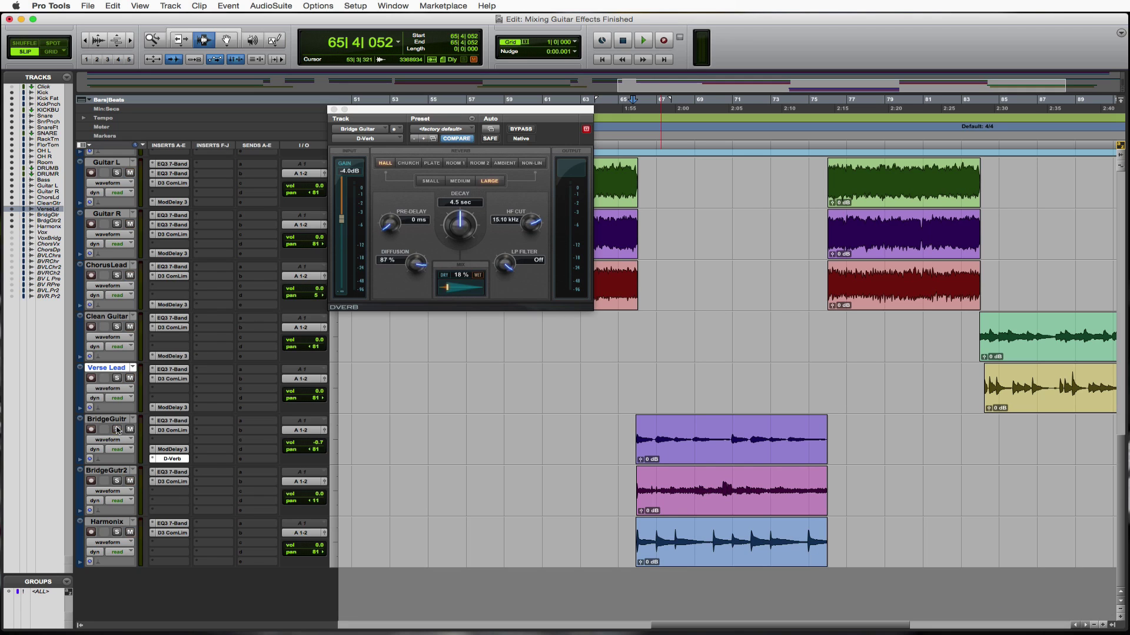
pyautogui.click(118, 481)
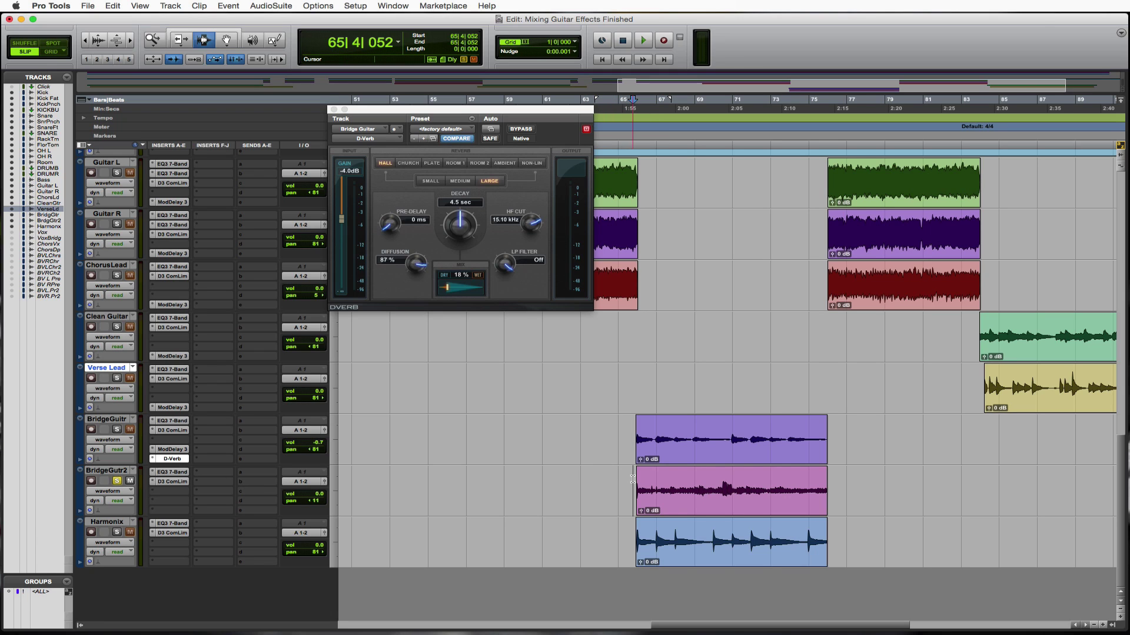
pyautogui.press('space')
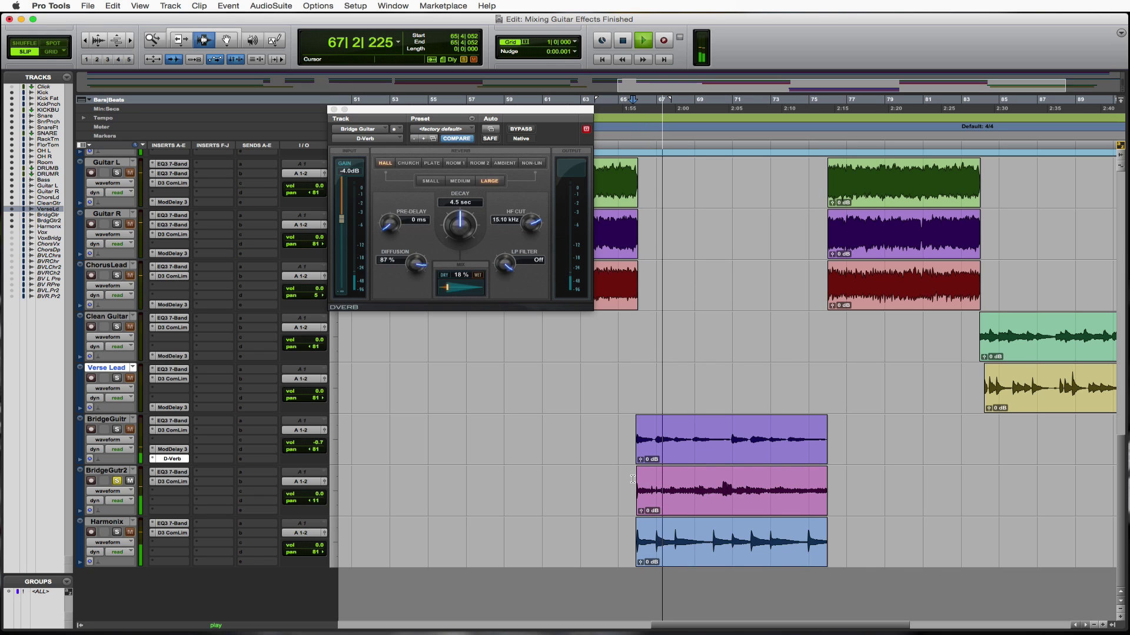
pyautogui.press('space')
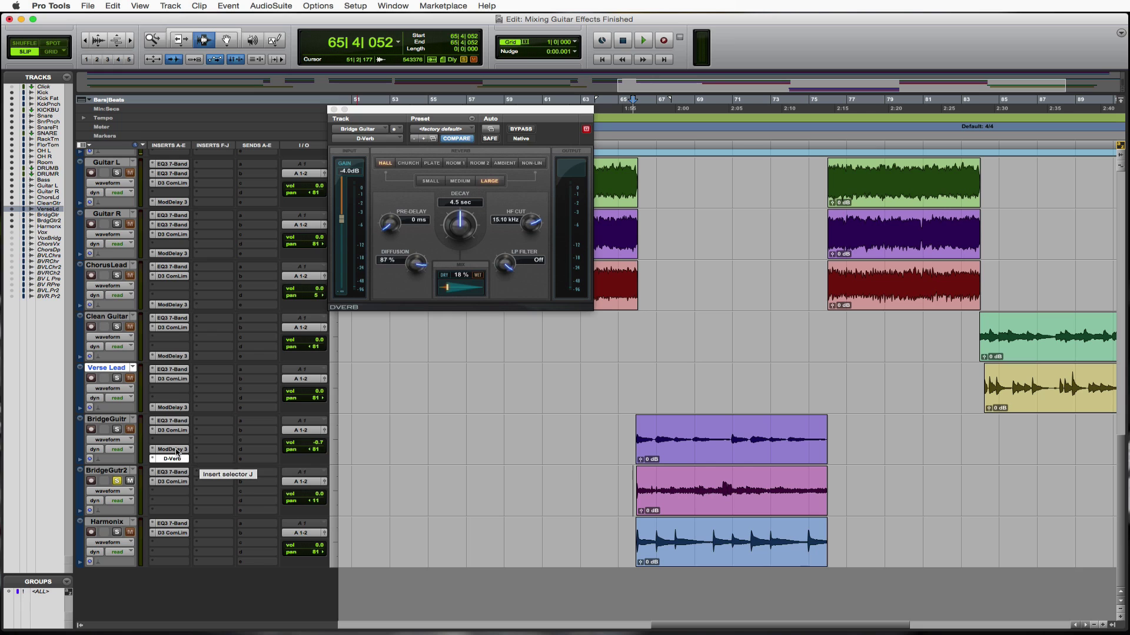
# Copy BridgeGuitr's Mod Delay III to insert slot D of BridgeGutr2 and audition the result.
pyautogui.moveTo(178, 451); pyautogui.dragTo(173, 500)
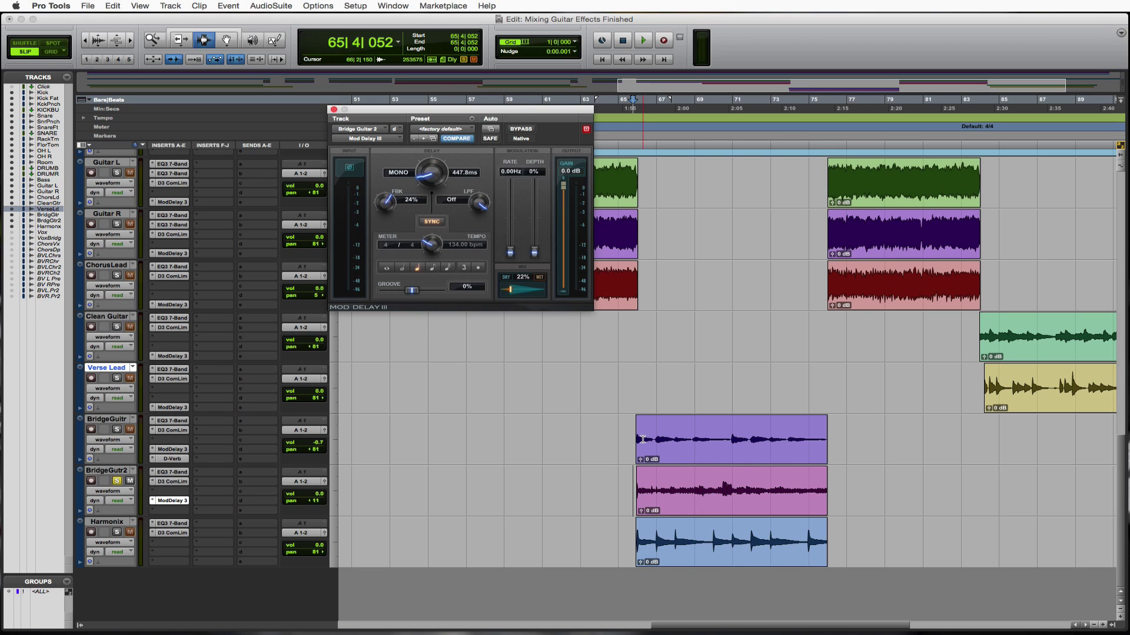
pyautogui.press('space')
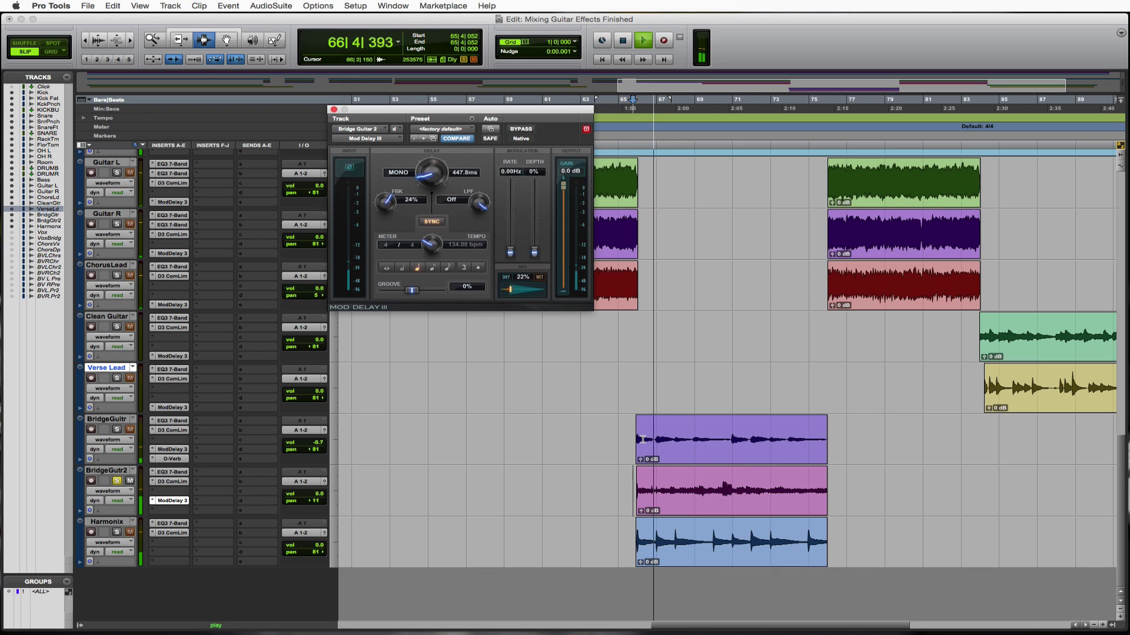
pyautogui.press('space')
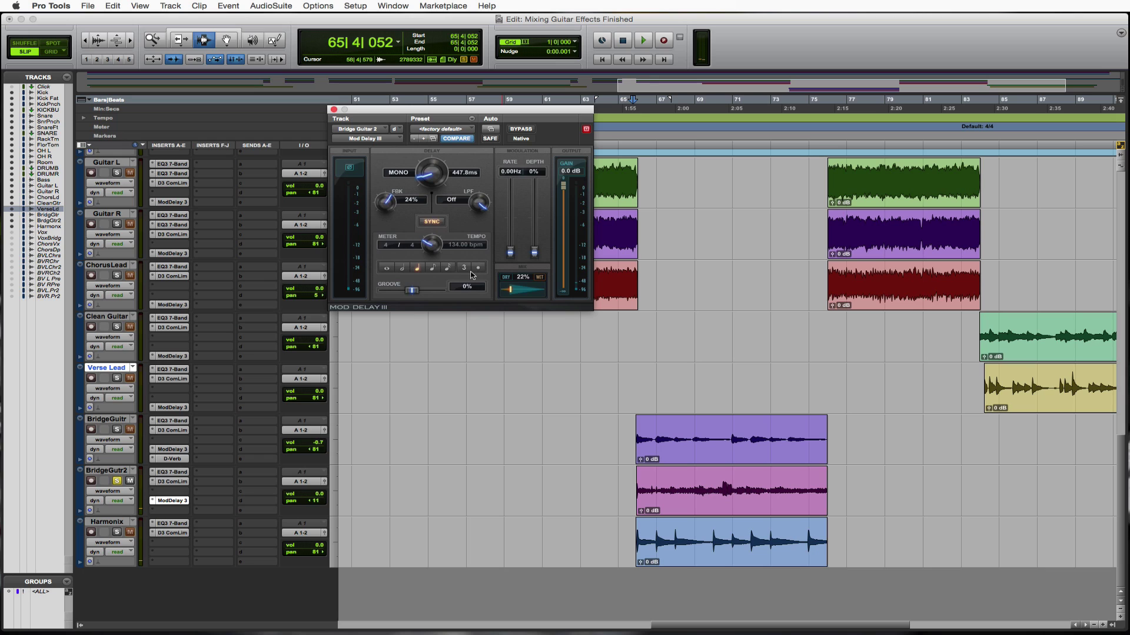
# Set BridgeGutr2's Mod Delay III to a dotted eighth-note delay and audition it.
pyautogui.click(432, 267)
pyautogui.press('space')
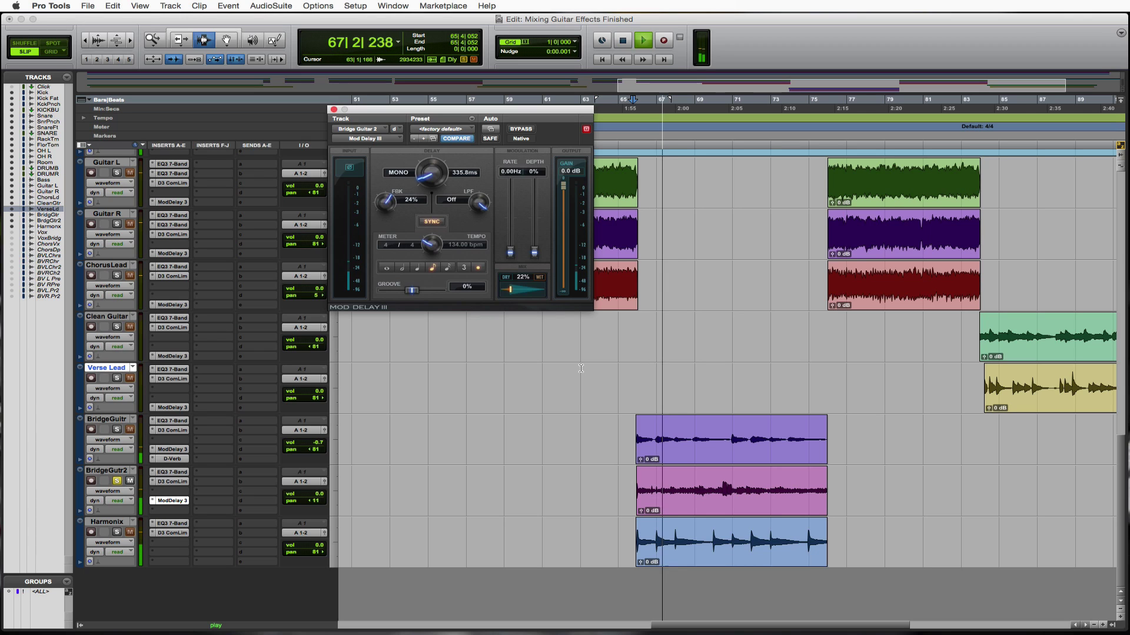
pyautogui.press('space')
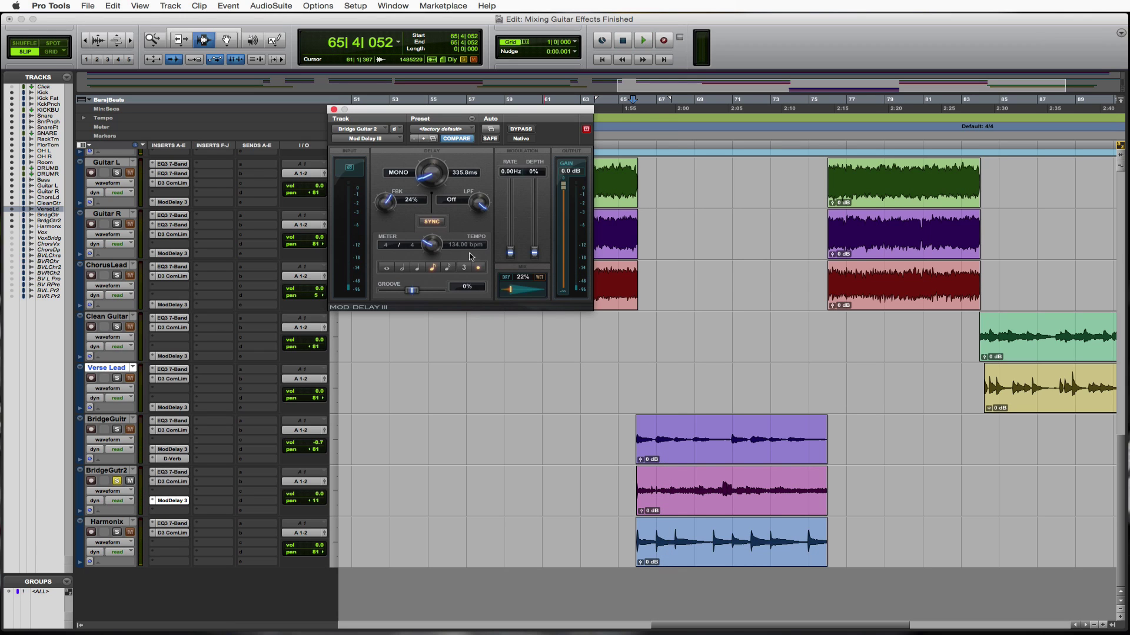
# Turn off the dotted option on BridgeGutr2's delay, set its feedback to 30% and mix to 30%, and audition the track.
pyautogui.click(480, 270)
pyautogui.moveTo(384, 207); pyautogui.dragTo(384, 203)
pyautogui.moveTo(511, 292); pyautogui.dragTo(515, 293)
pyautogui.press('space')
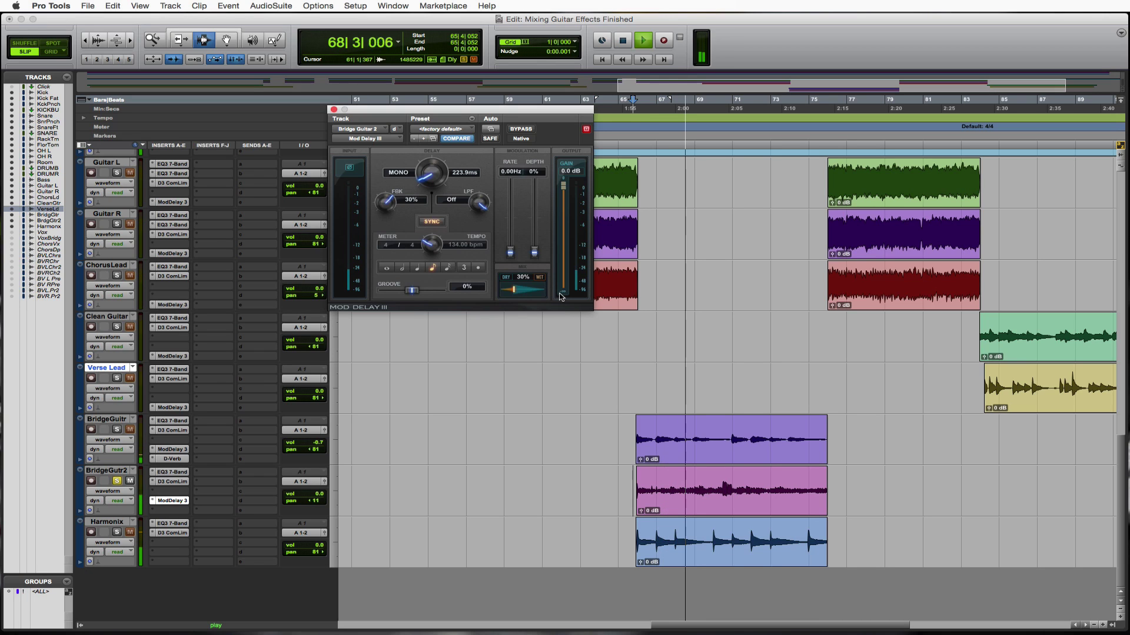
pyautogui.press('space')
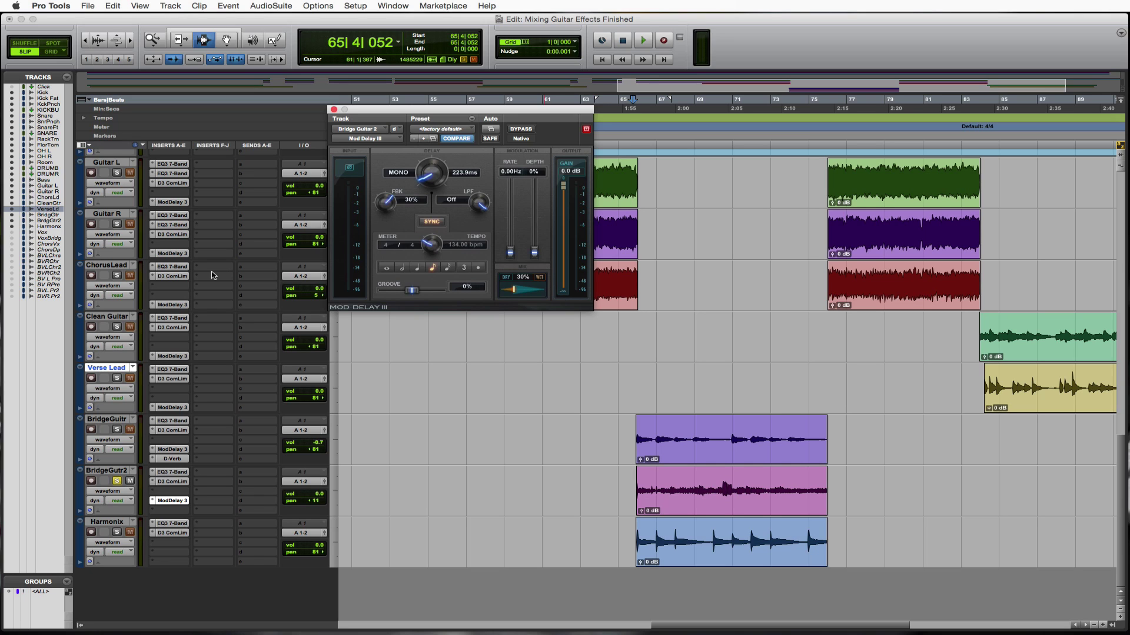
# Unsolo BridgeGutr2, solo Harmonix, and copy BridgeGutr2's Mod Delay III to Harmonix's insert slot D.
pyautogui.click(118, 482)
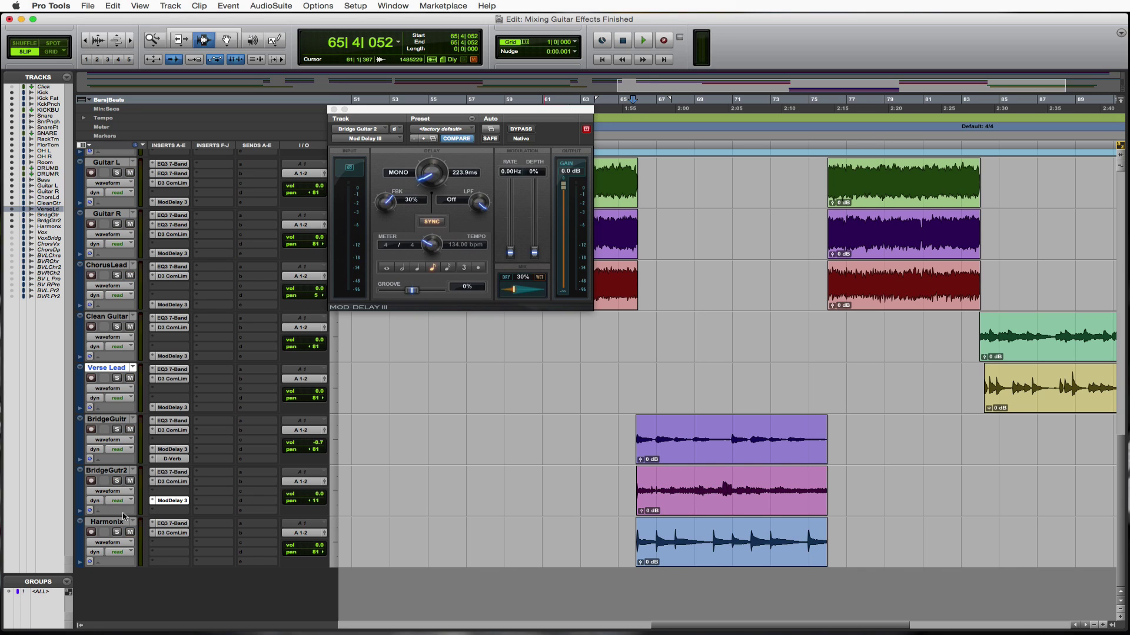
pyautogui.click(116, 532)
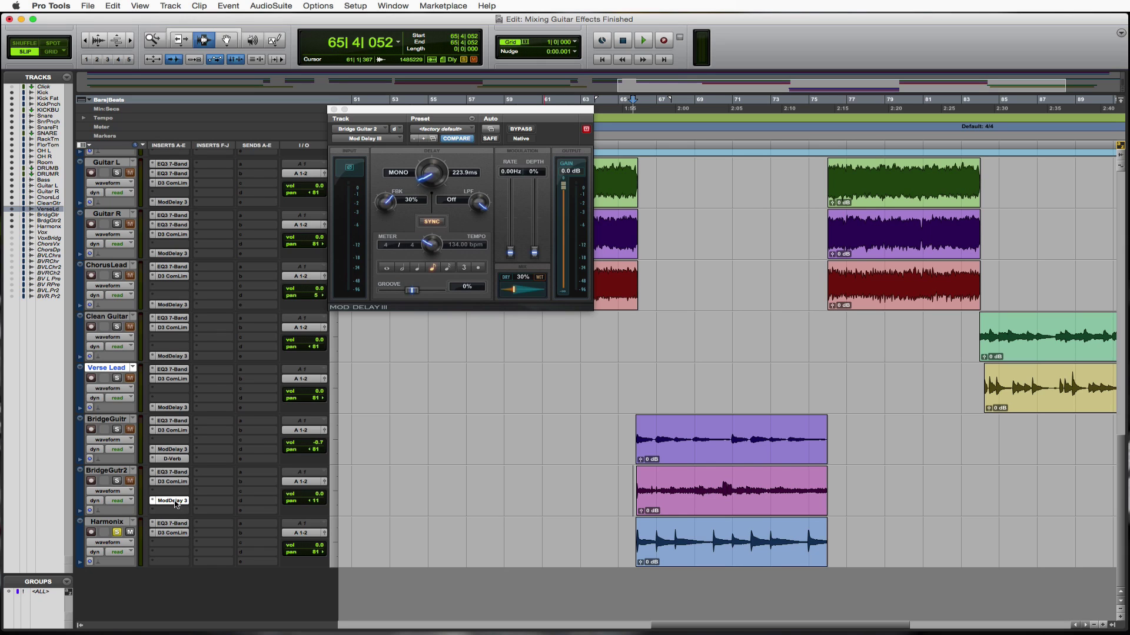
pyautogui.moveTo(175, 510); pyautogui.dragTo(179, 552)
# Bypass Harmonix's Mod Delay III and audition the dry track from just before its clip near bar 66.
pyautogui.click(634, 541)
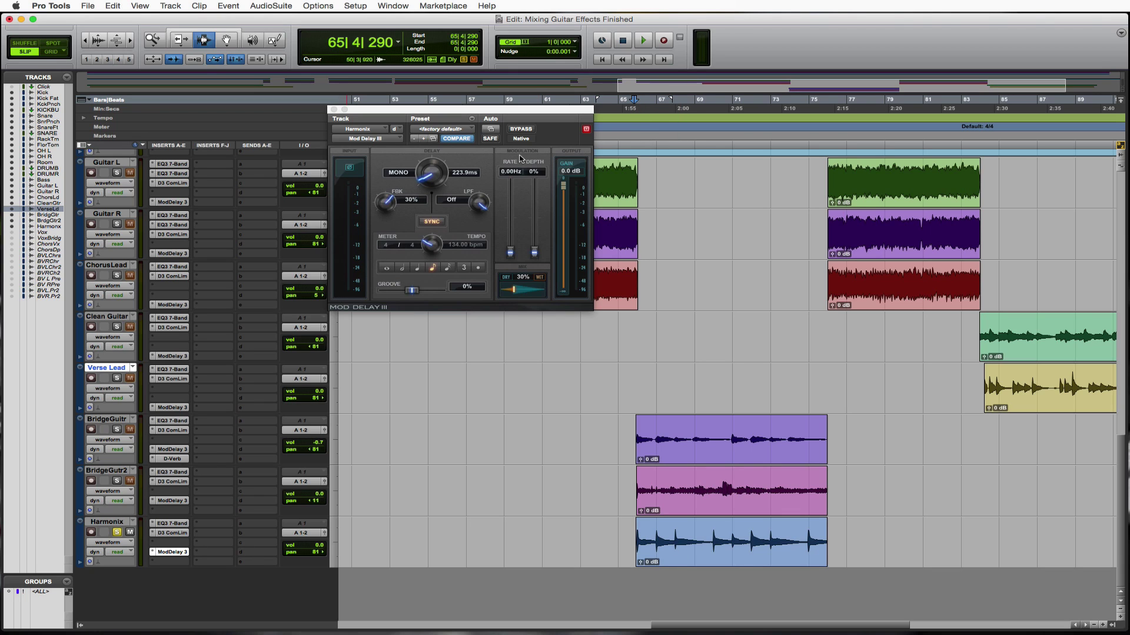
pyautogui.click(524, 130)
pyautogui.press('space')
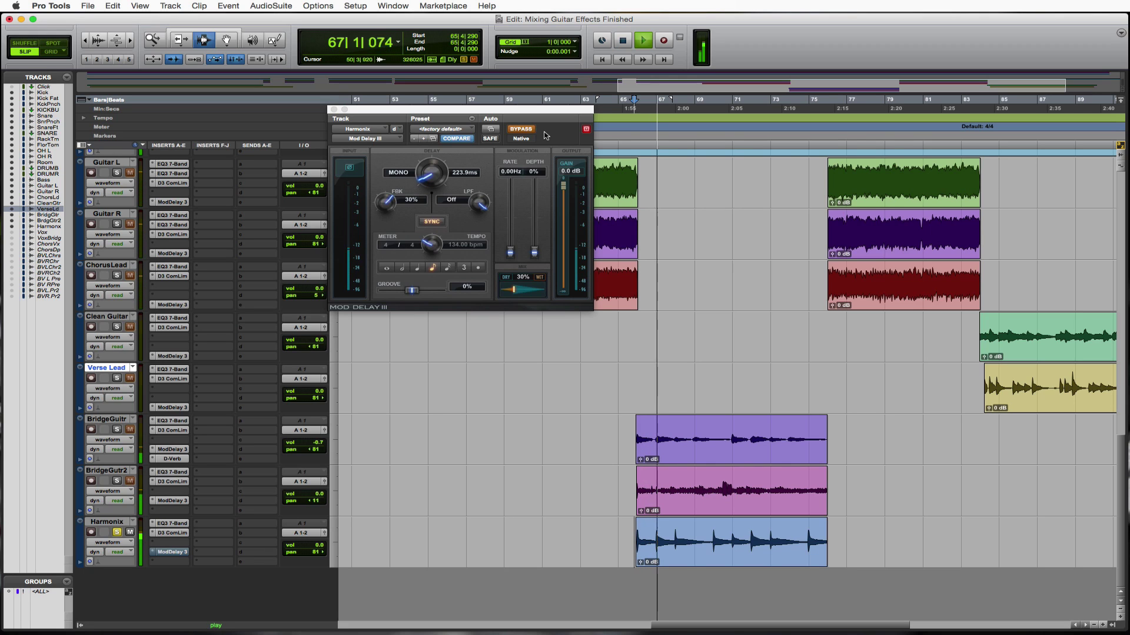
pyautogui.press('space')
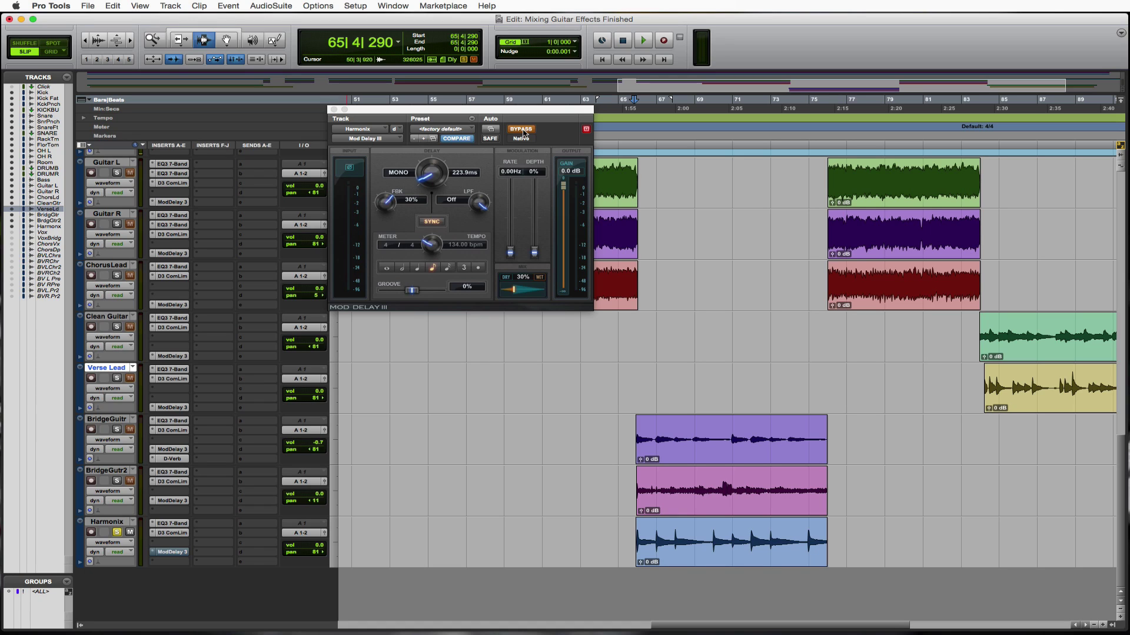
# Reactivate Harmonix's Mod Delay III, set it to a dotted eighth-note delay, and audition the soloed track.
pyautogui.click(522, 130)
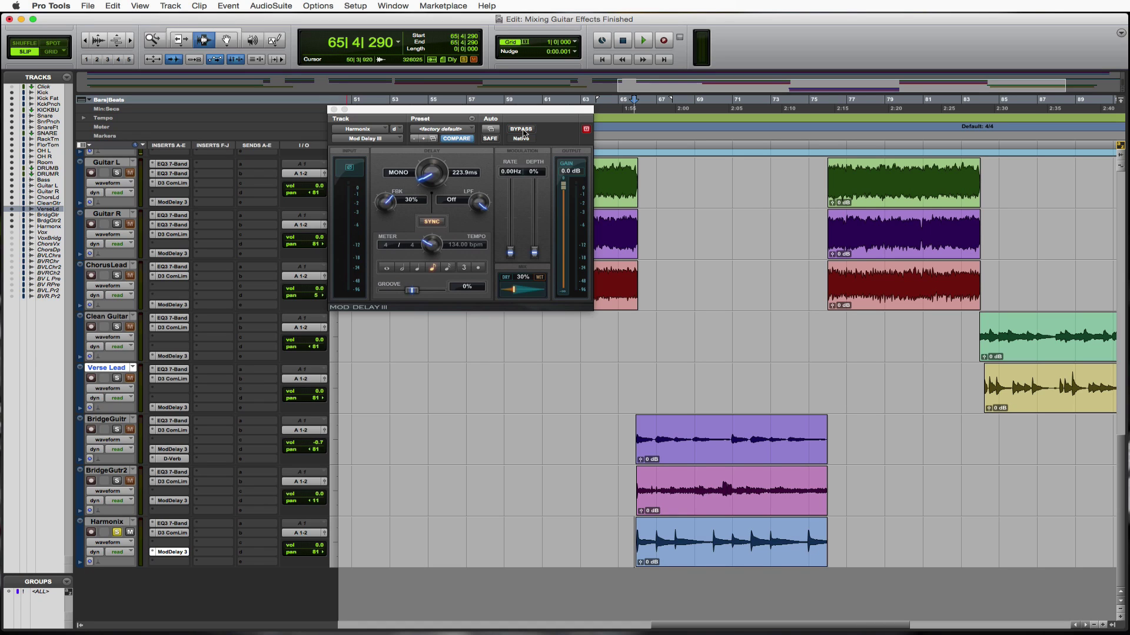
pyautogui.click(477, 268)
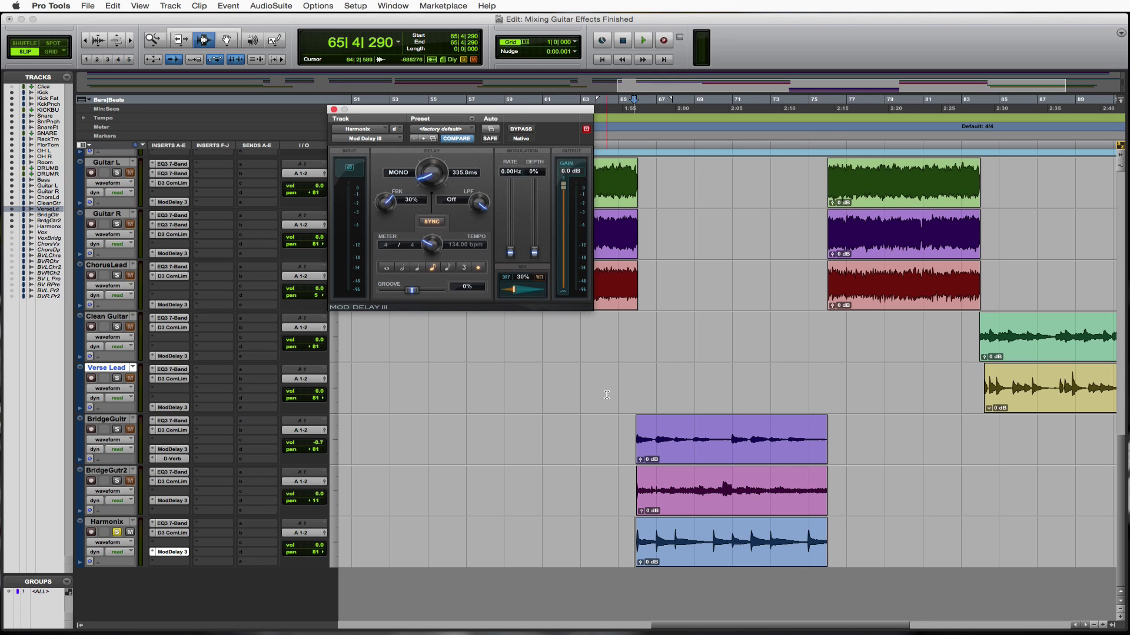
pyautogui.press('space')
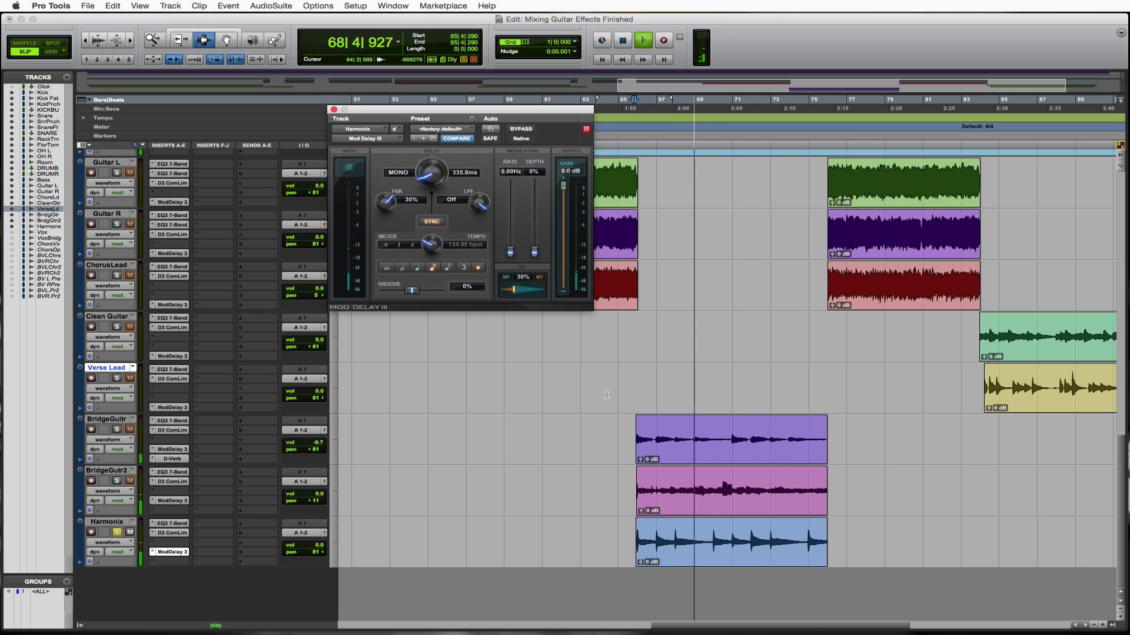
pyautogui.press('space')
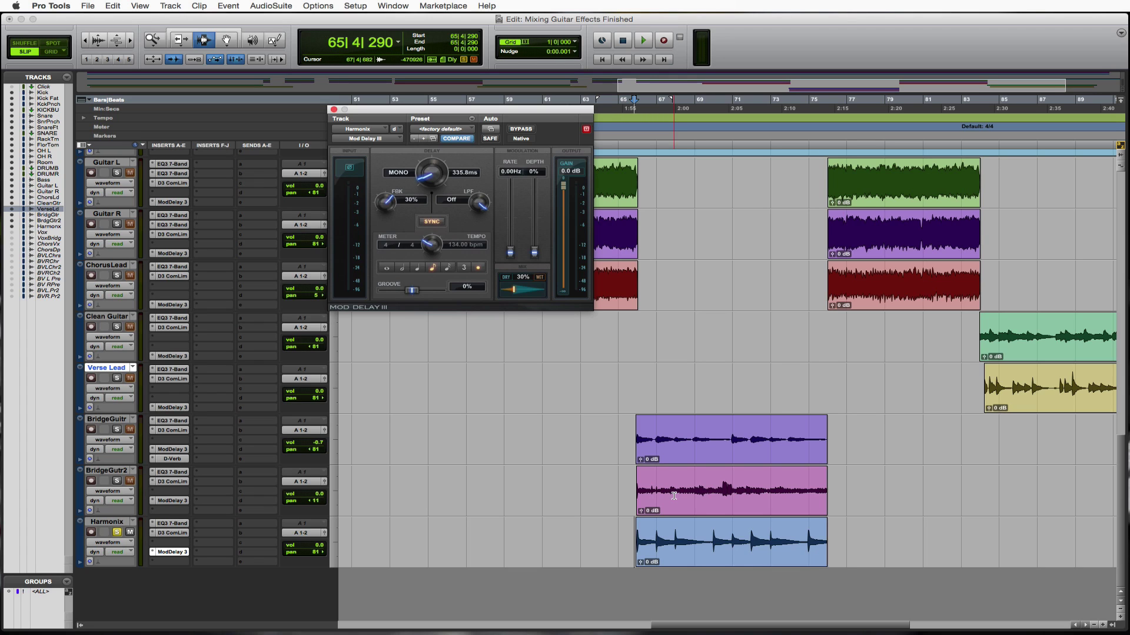
# Close Harmonix's Mod Delay III window and place the edit cursor at about bar 32 in the song.
pyautogui.press('super+bracketleft')
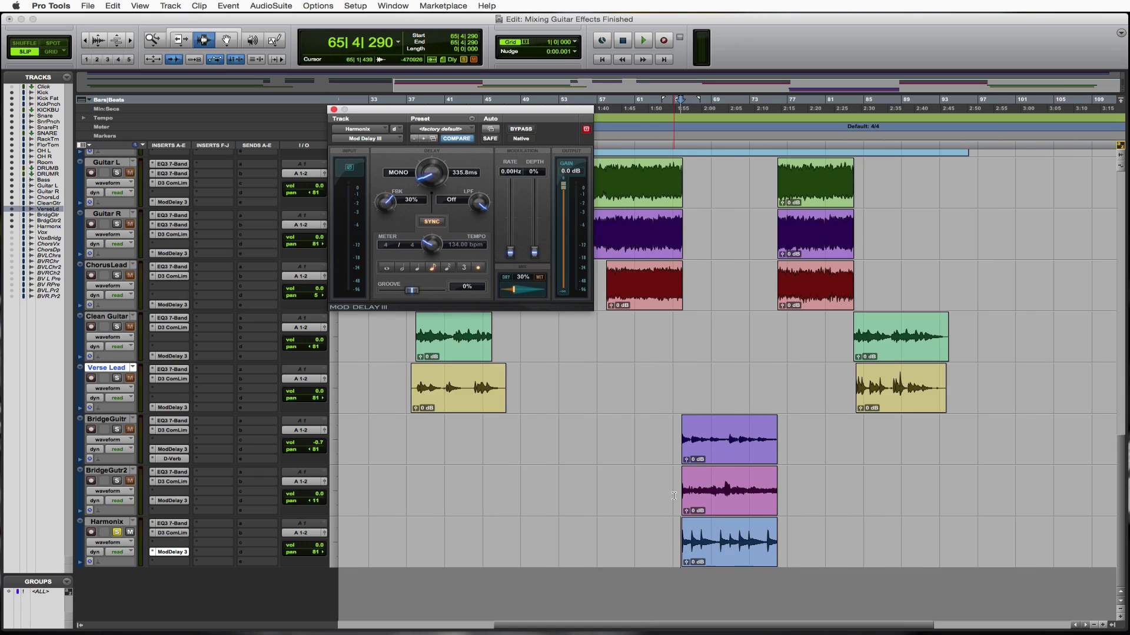
pyautogui.press('super+bracketleft')
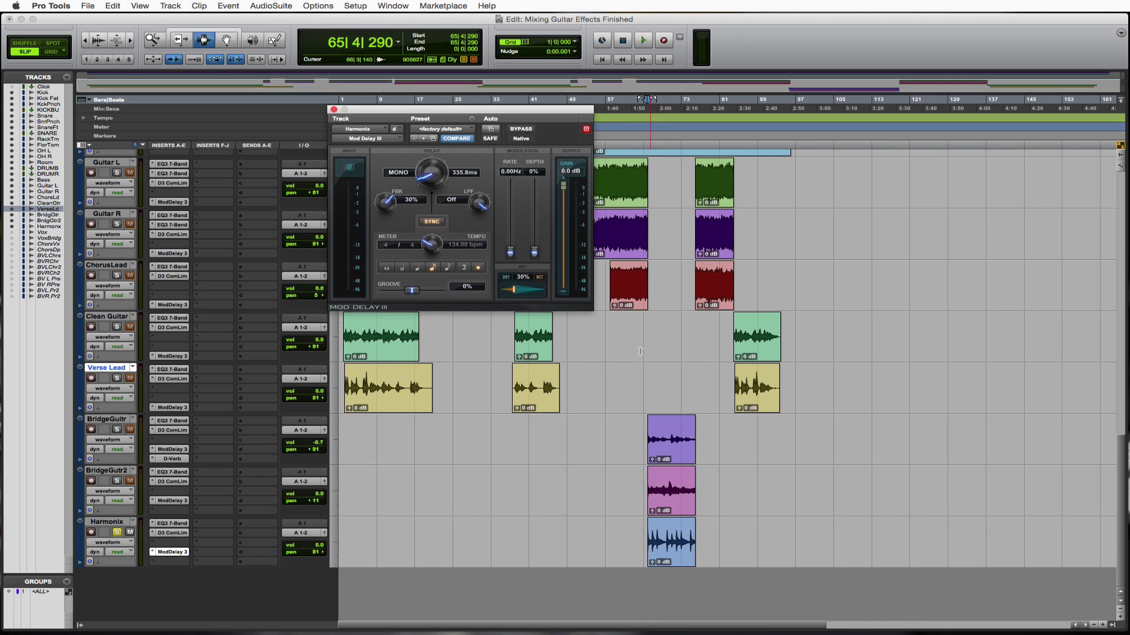
pyautogui.click(333, 110)
pyautogui.click(487, 418)
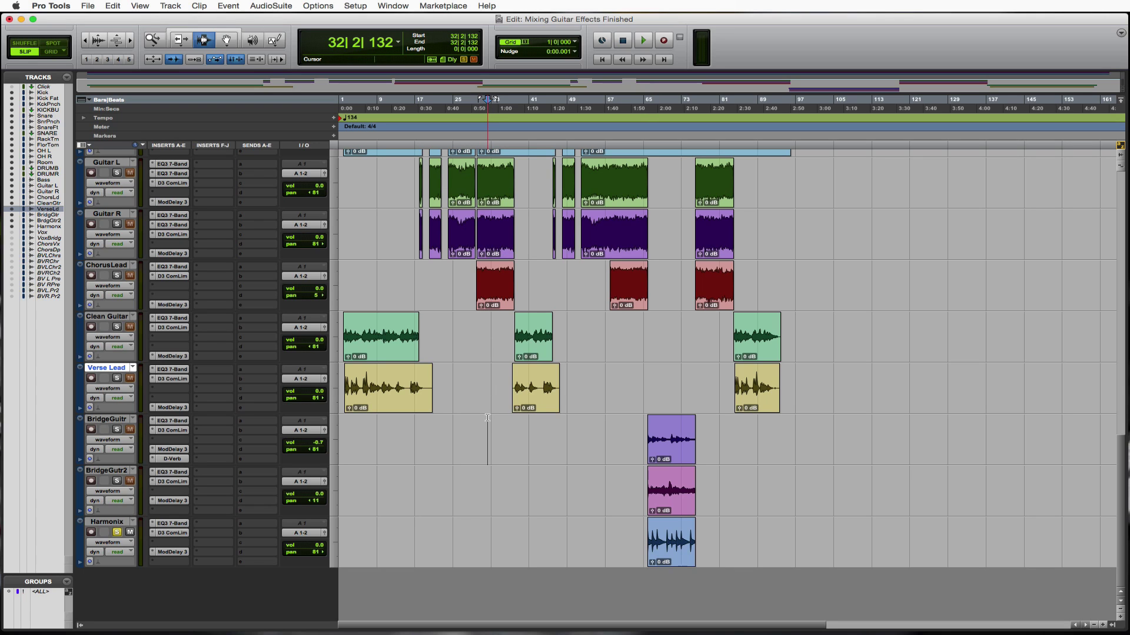